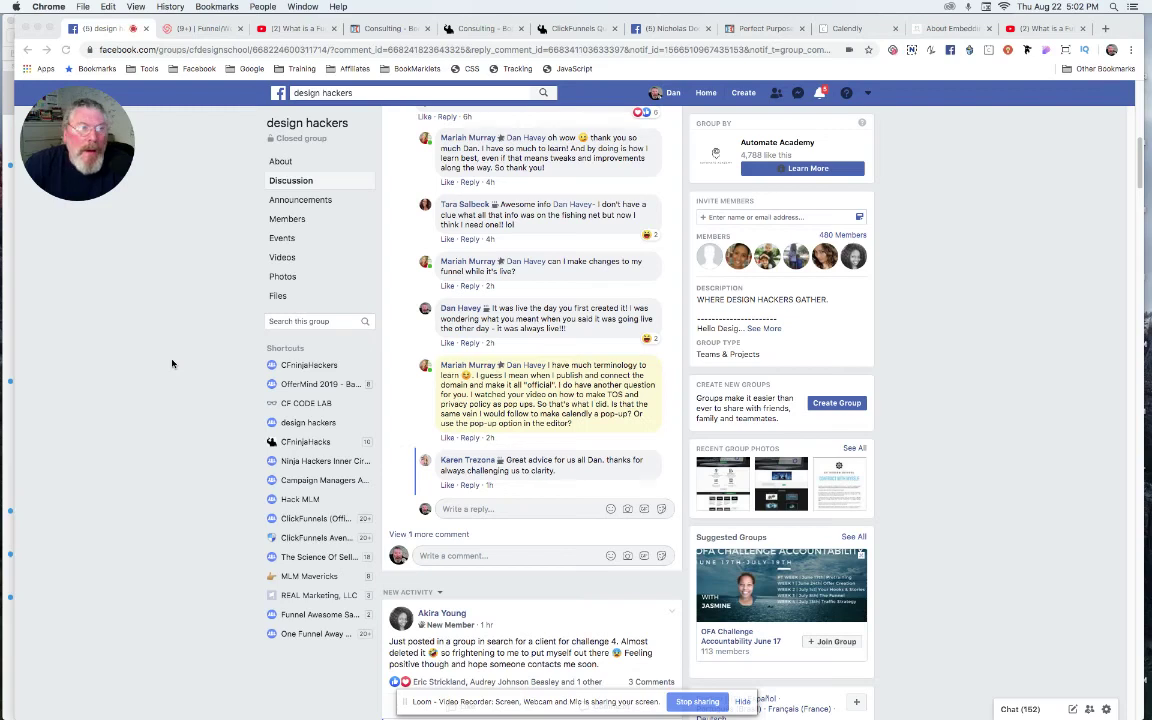
Step: Switch from the Facebook group thread to the Calendly event types tab
click(843, 29)
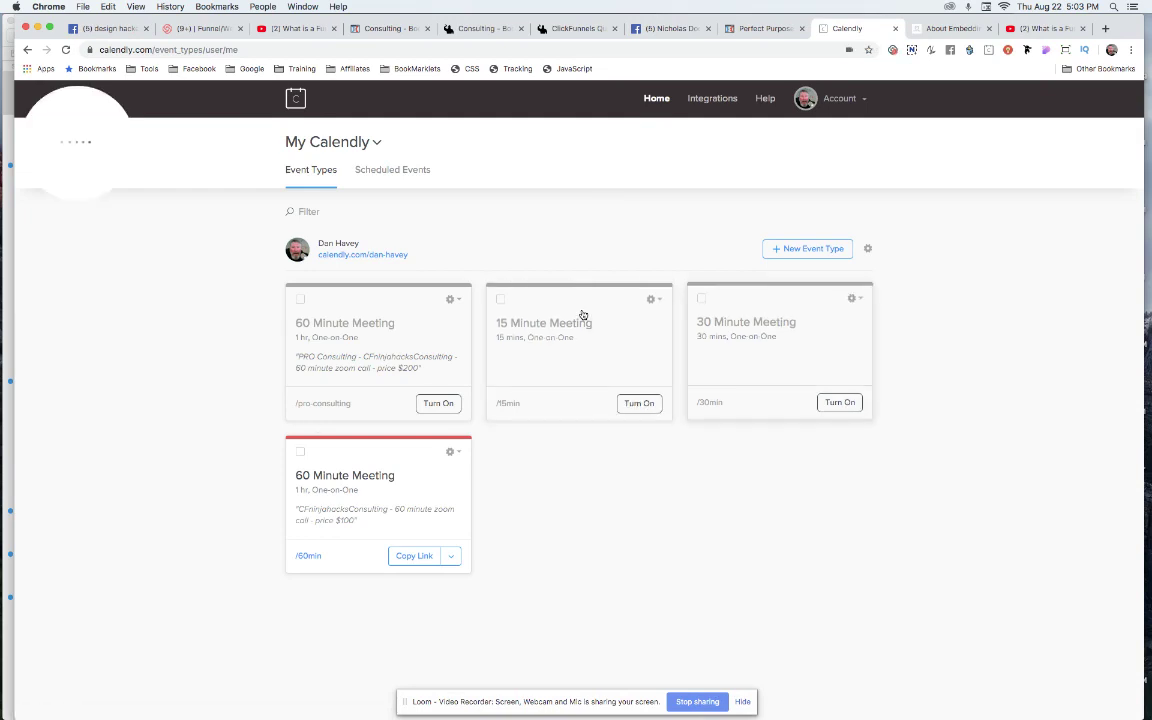
Step: Add the $100 60 Minute Meeting to a website, choosing the Inline Embed style
click(453, 452)
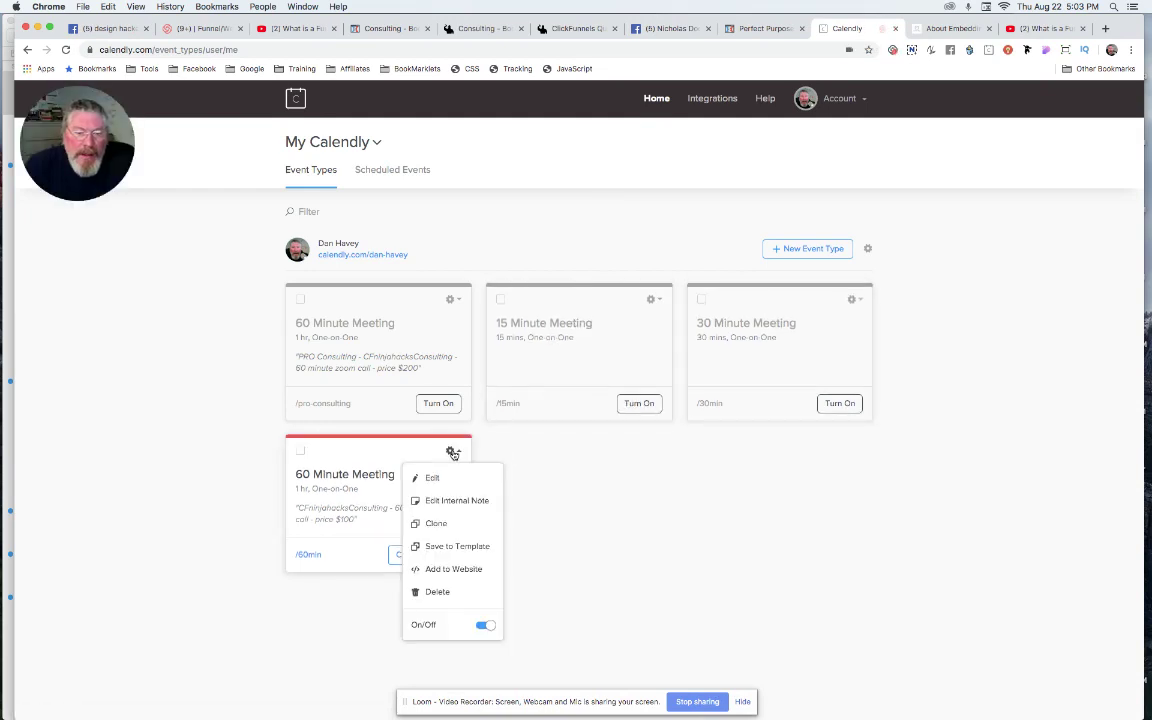
click(447, 569)
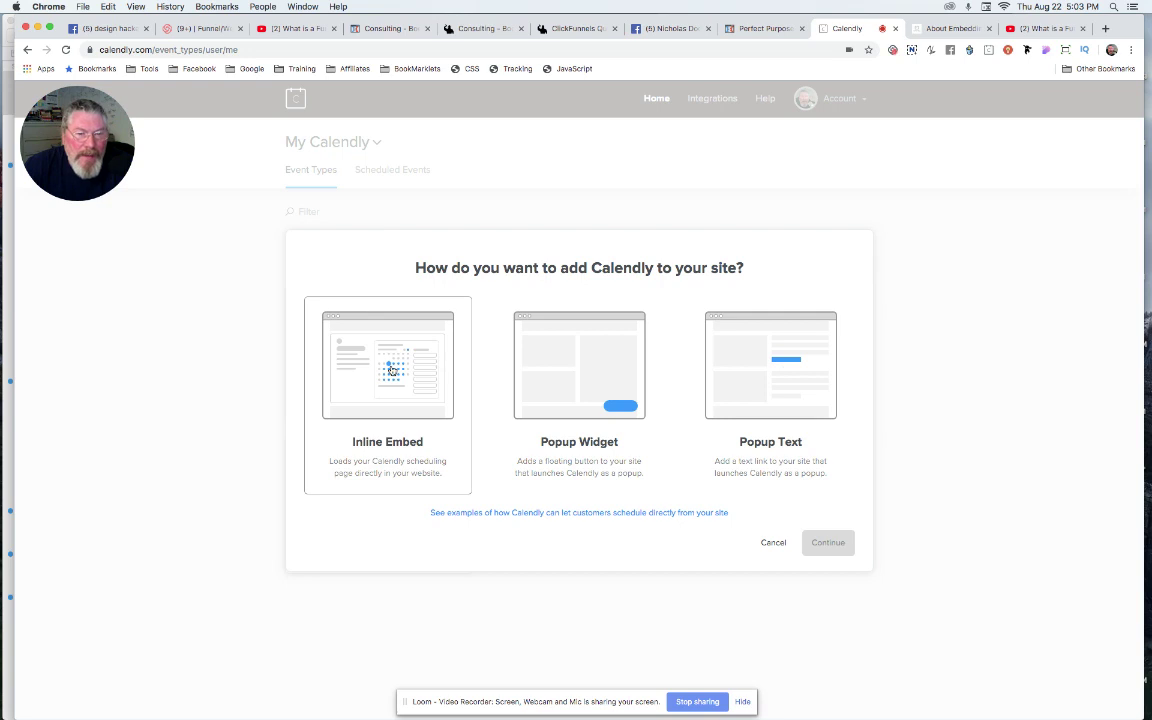
click(392, 370)
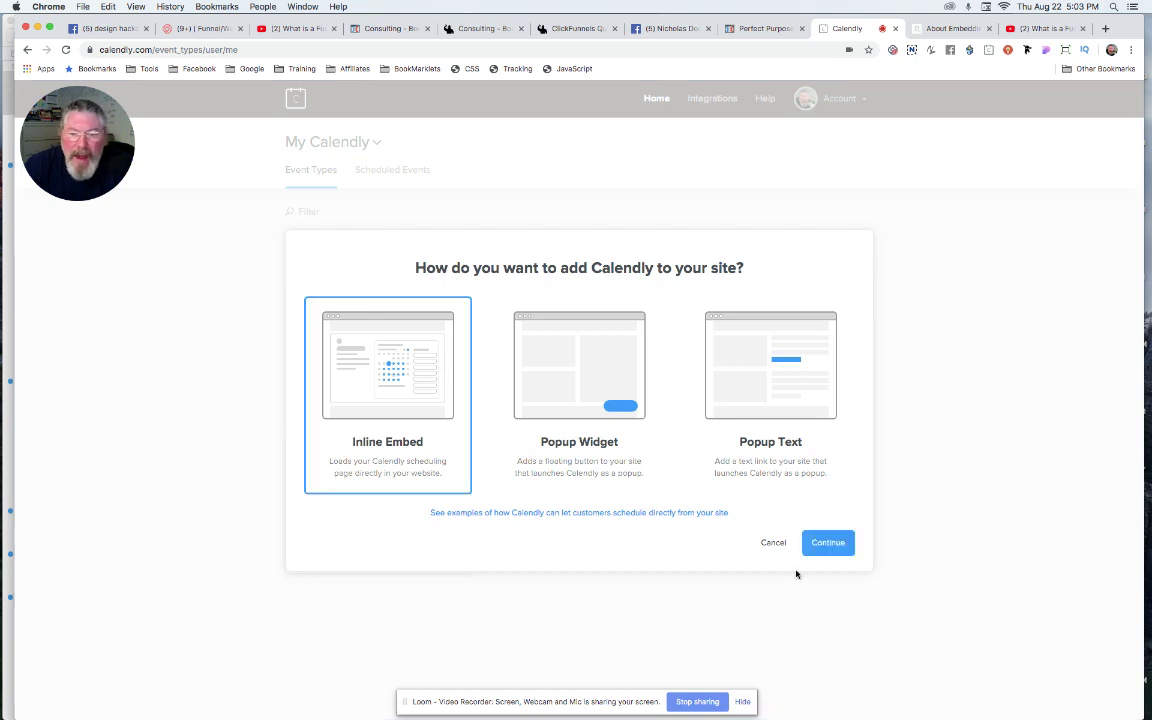
Step: Copy the inline embed code with the default white background, then switch to the ClickFunnels consulting page
click(828, 542)
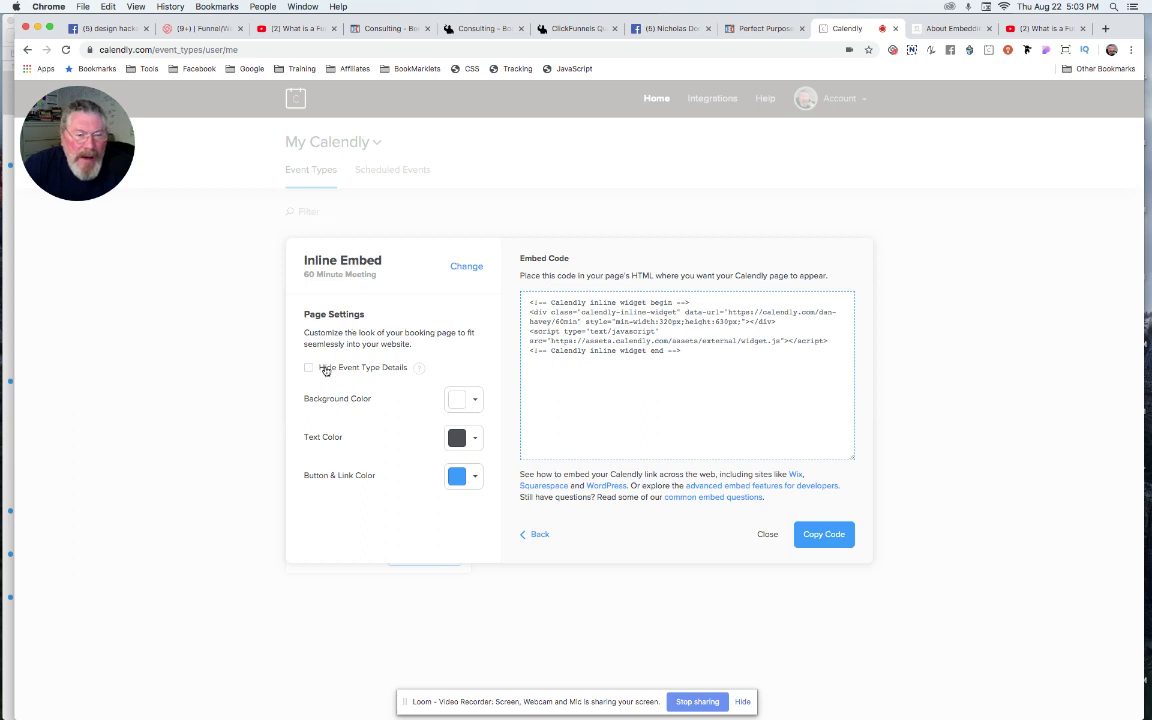
click(418, 371)
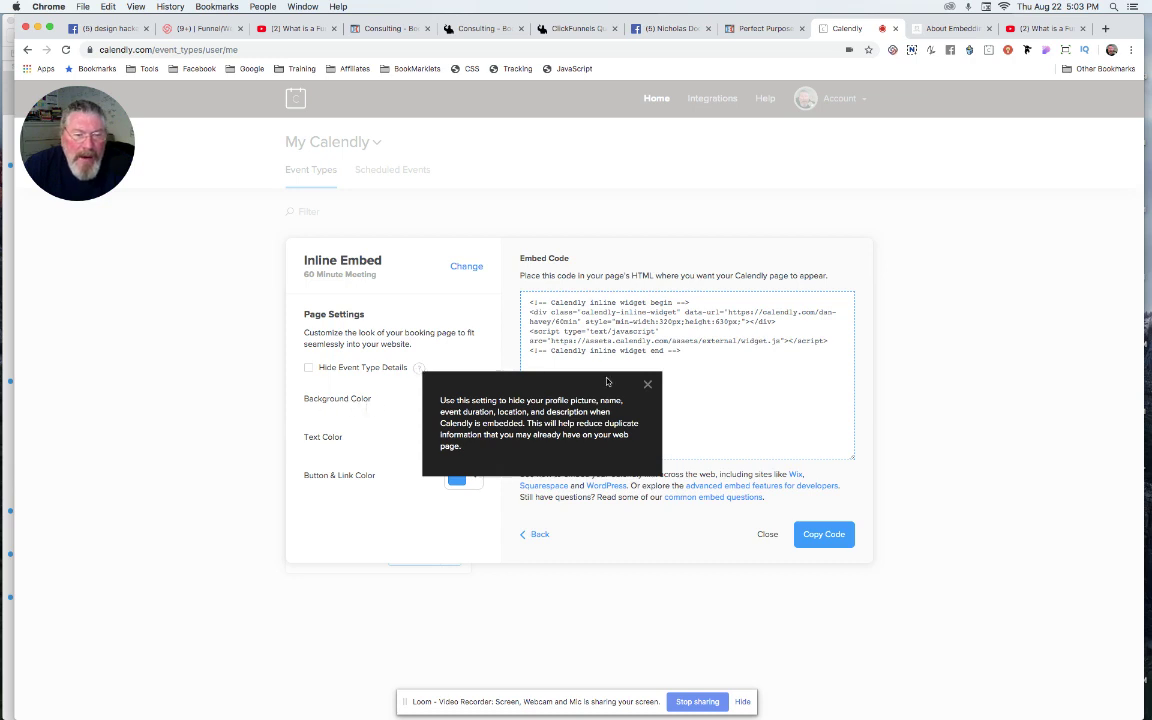
click(648, 385)
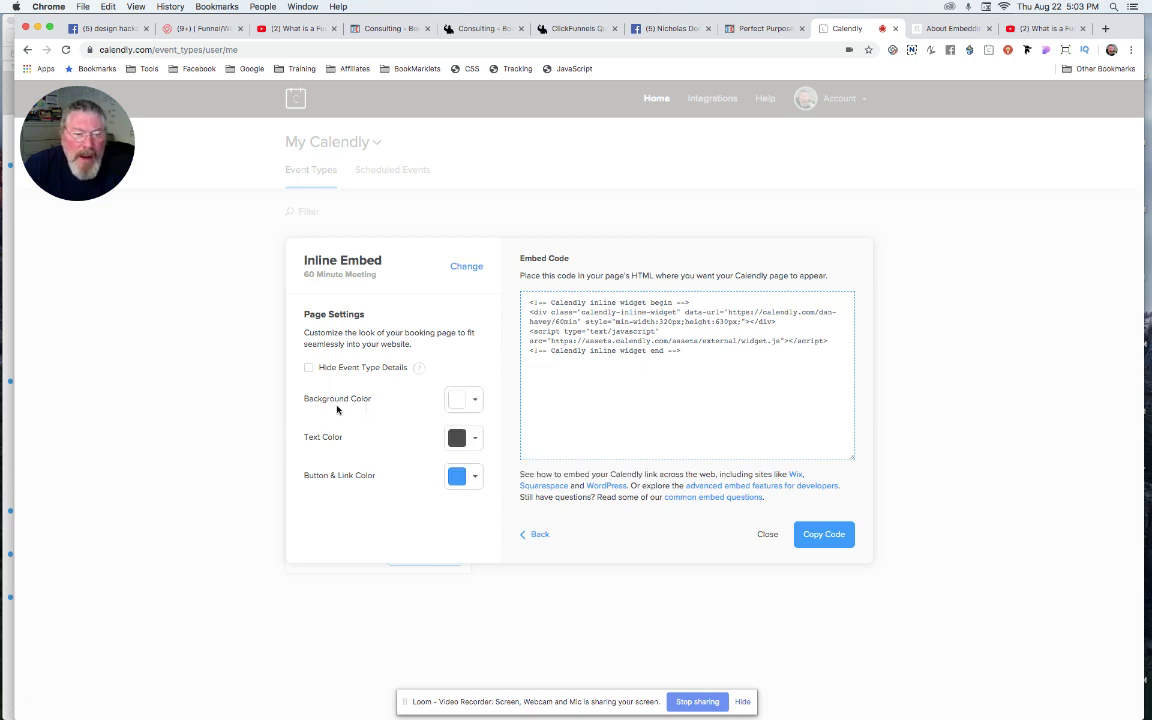
click(478, 401)
click(478, 401)
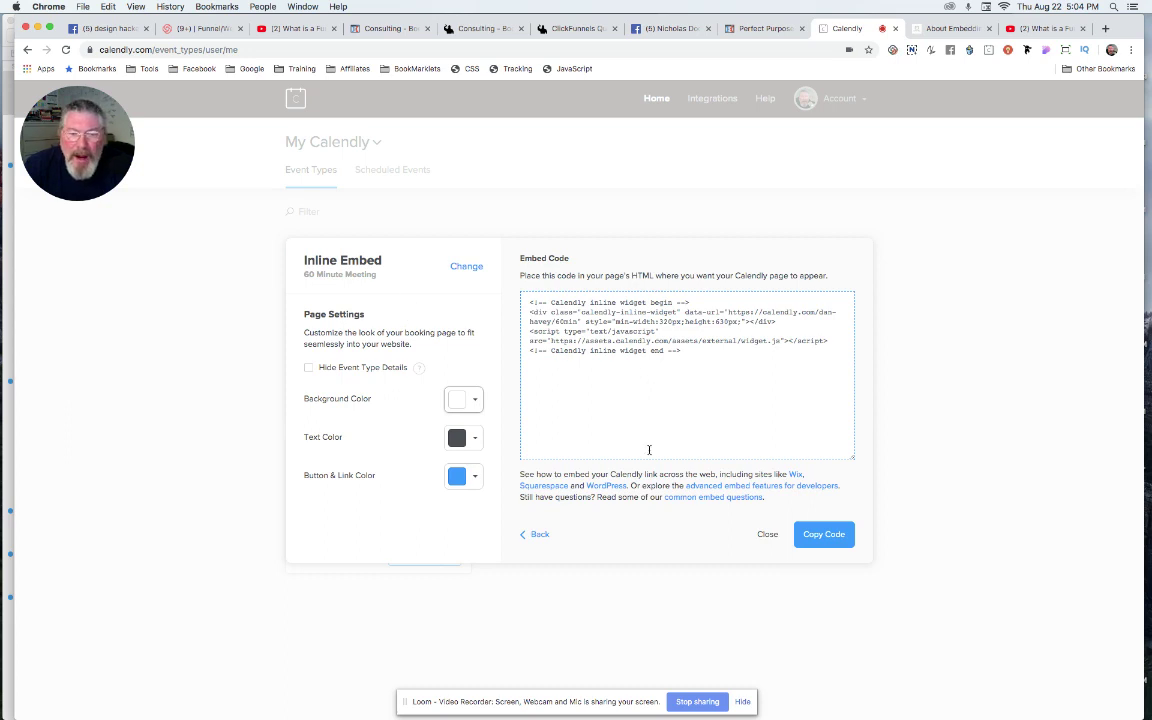
click(818, 536)
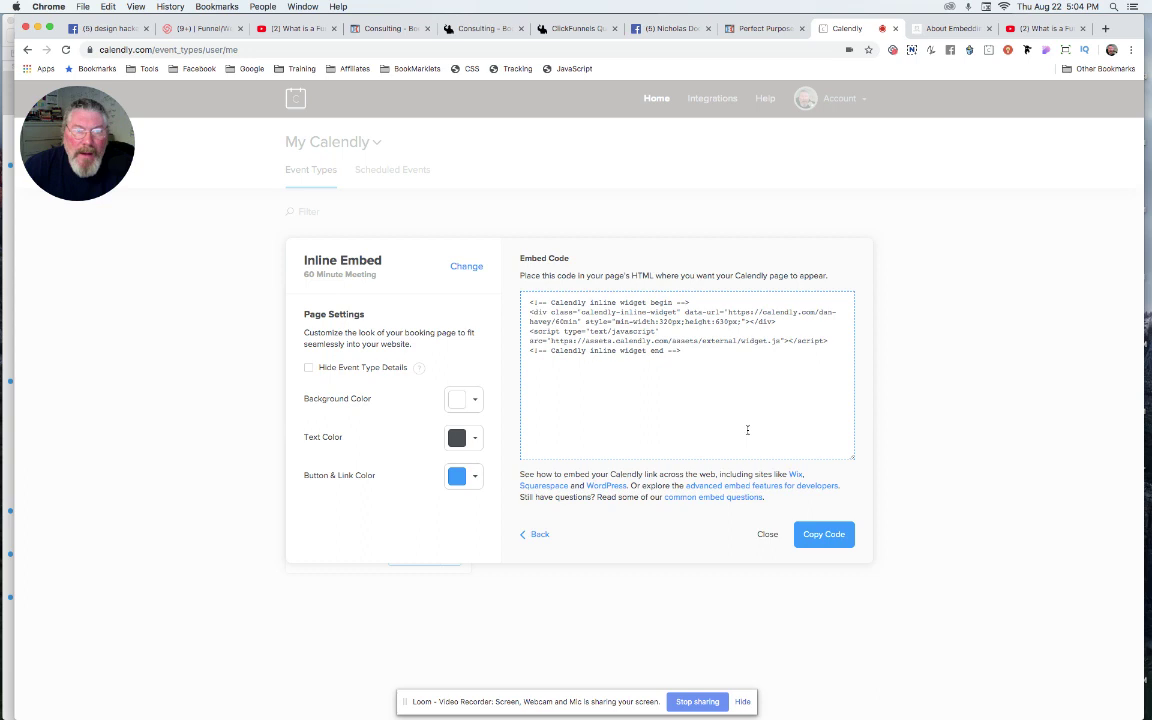
click(480, 29)
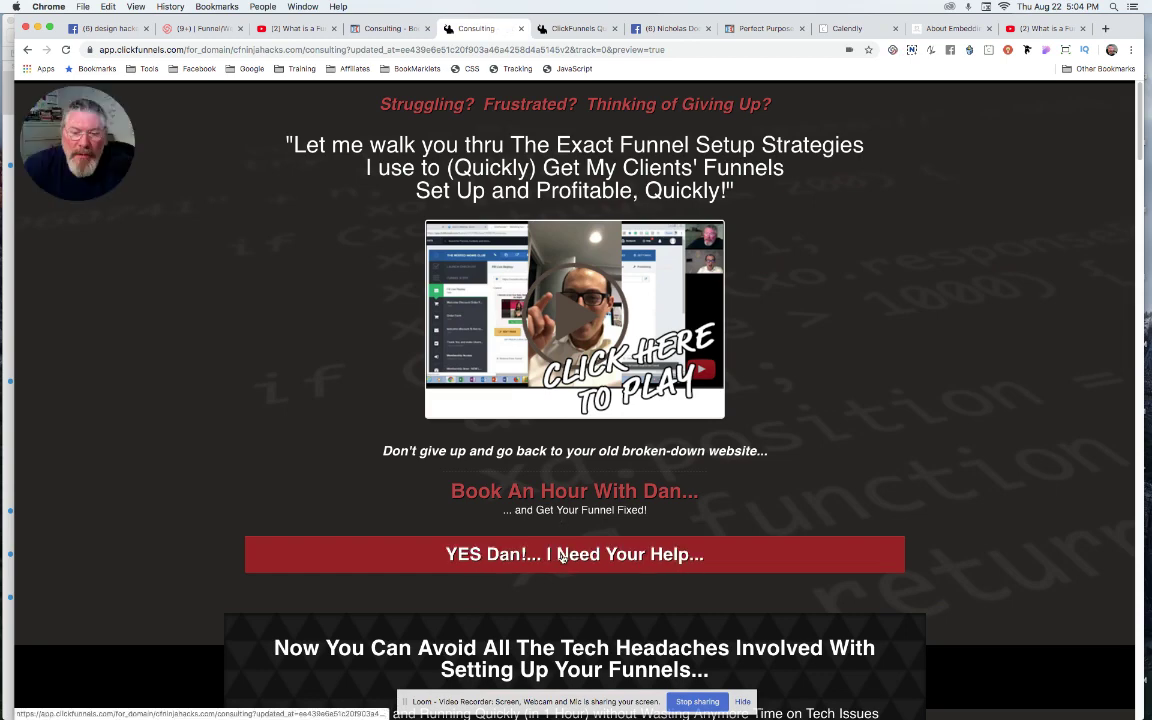
Step: Open the booking popup and pick Thursday, August 29 at 5:00pm, confirming the slot
click(561, 557)
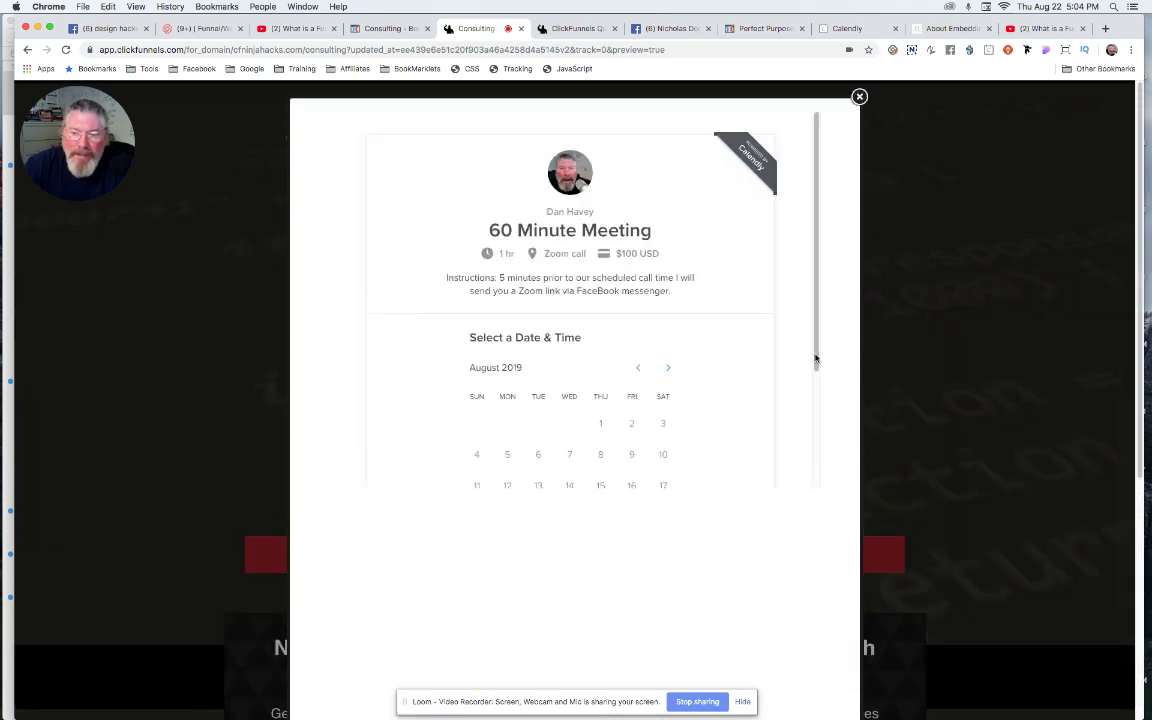
drag(815, 360, 815, 468)
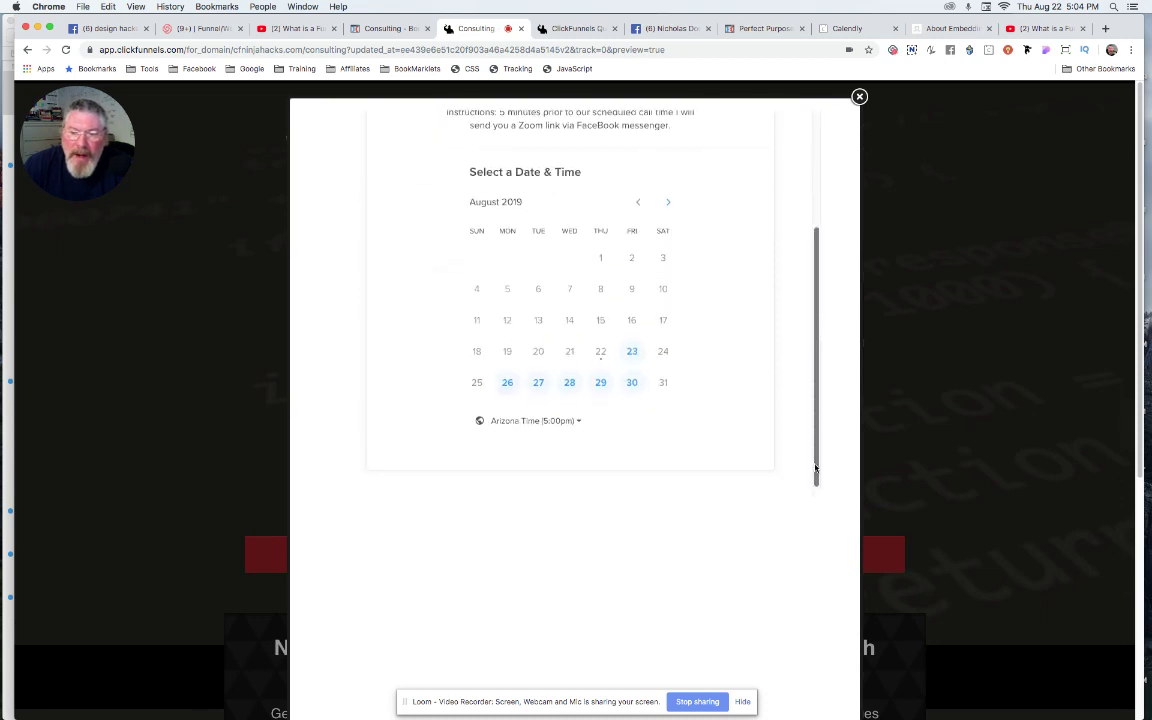
click(600, 382)
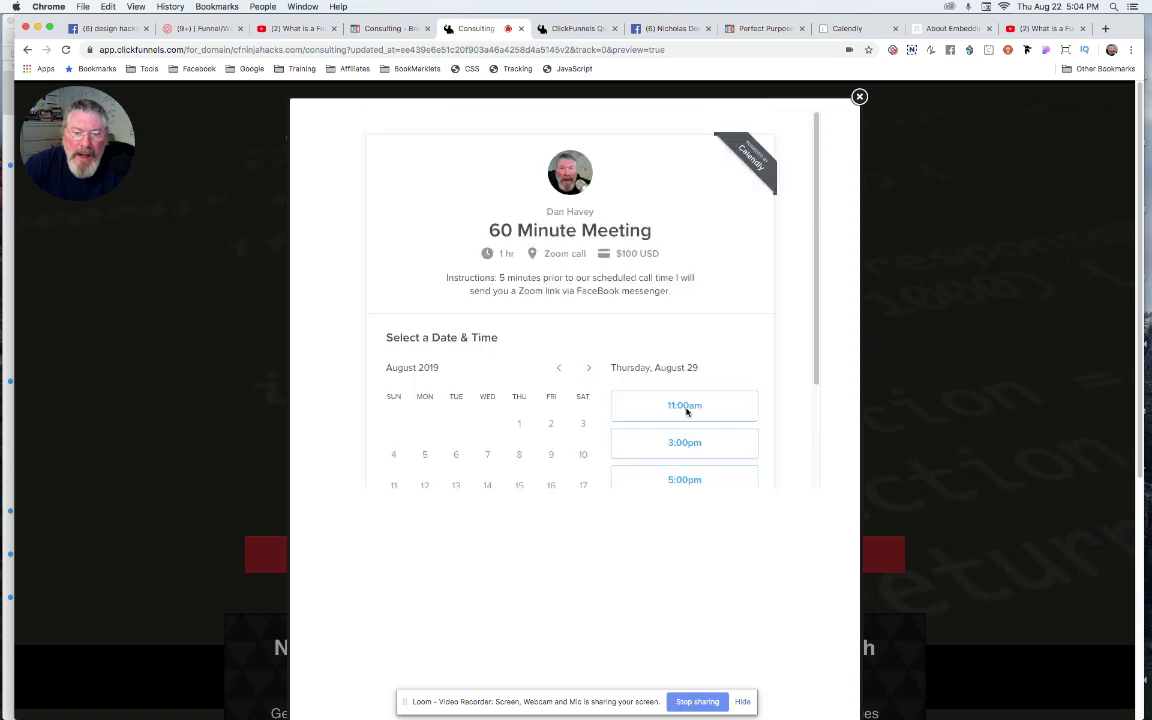
drag(816, 366, 815, 470)
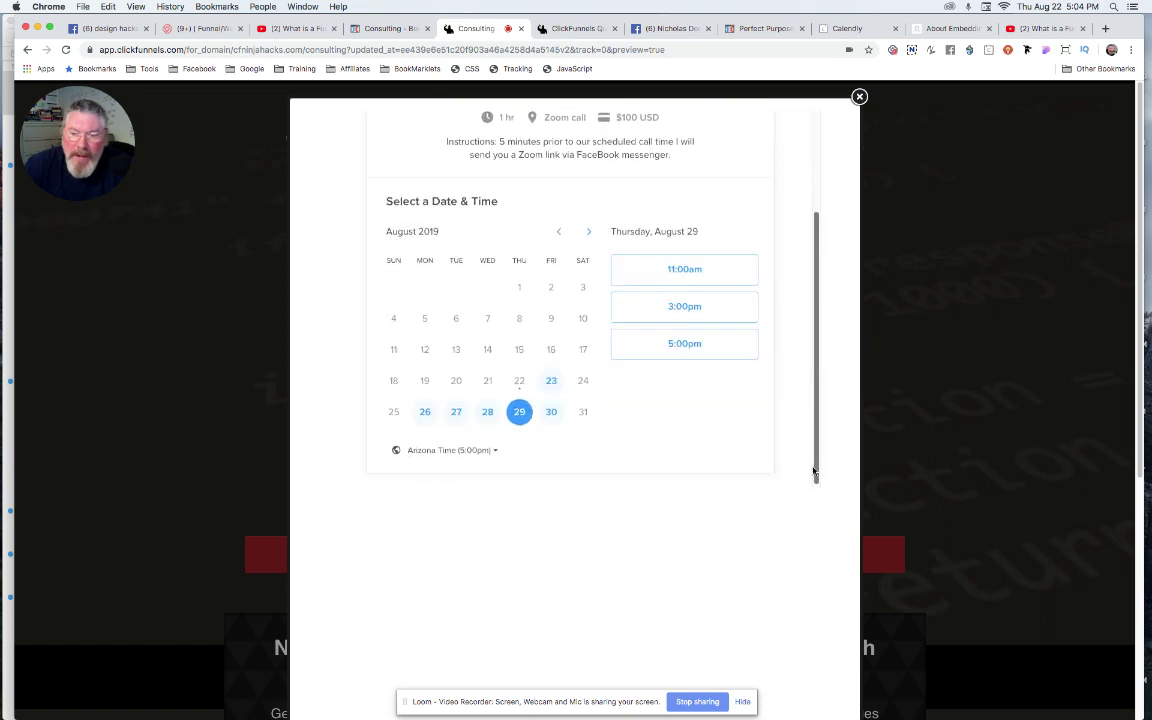
click(674, 342)
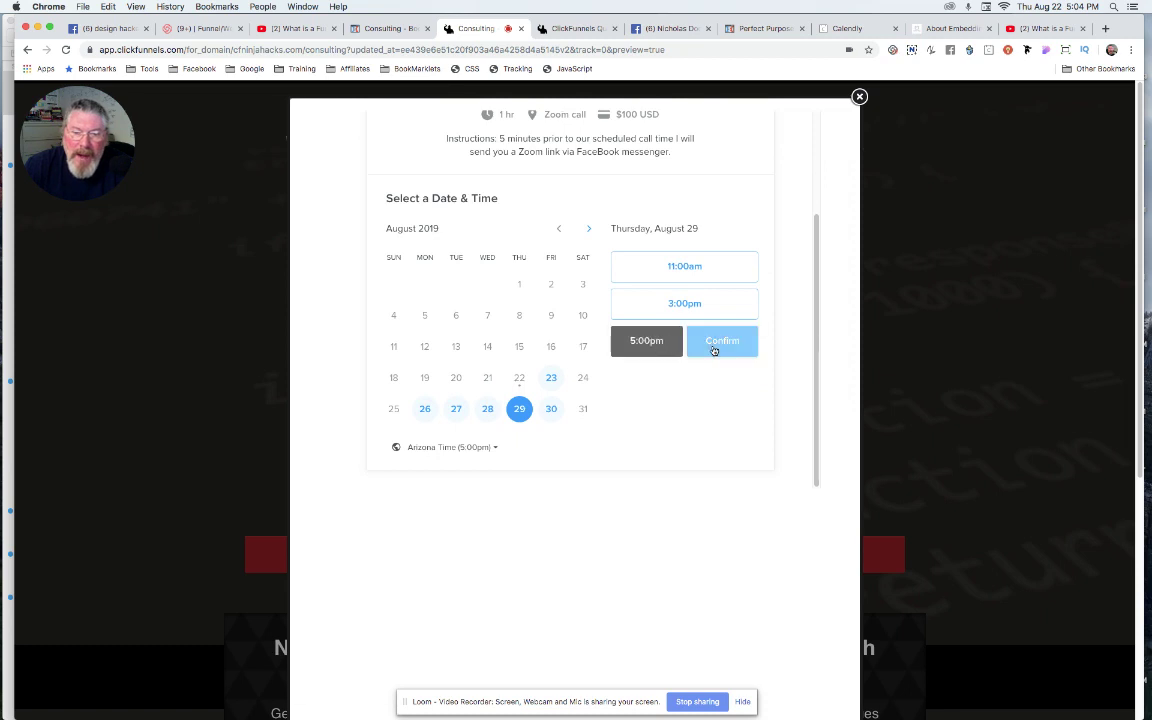
click(714, 346)
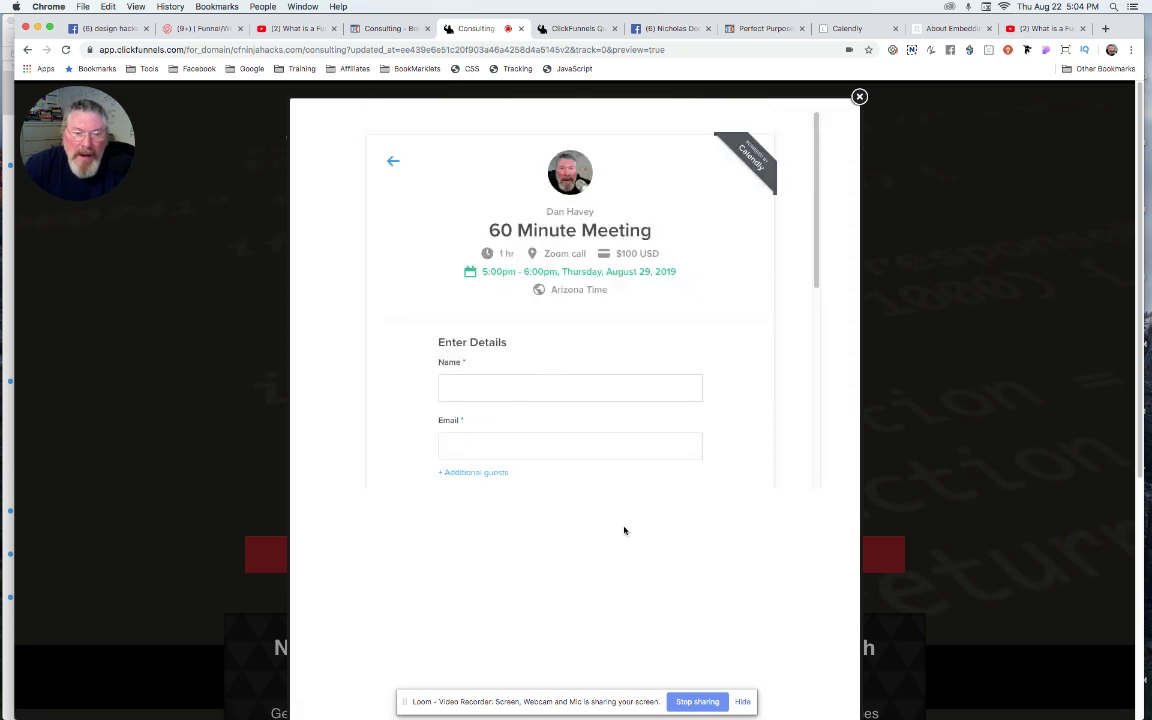
Step: Scroll through the Calendly details form, then close the booking popup with Escape
scroll(815, 245, down, 8)
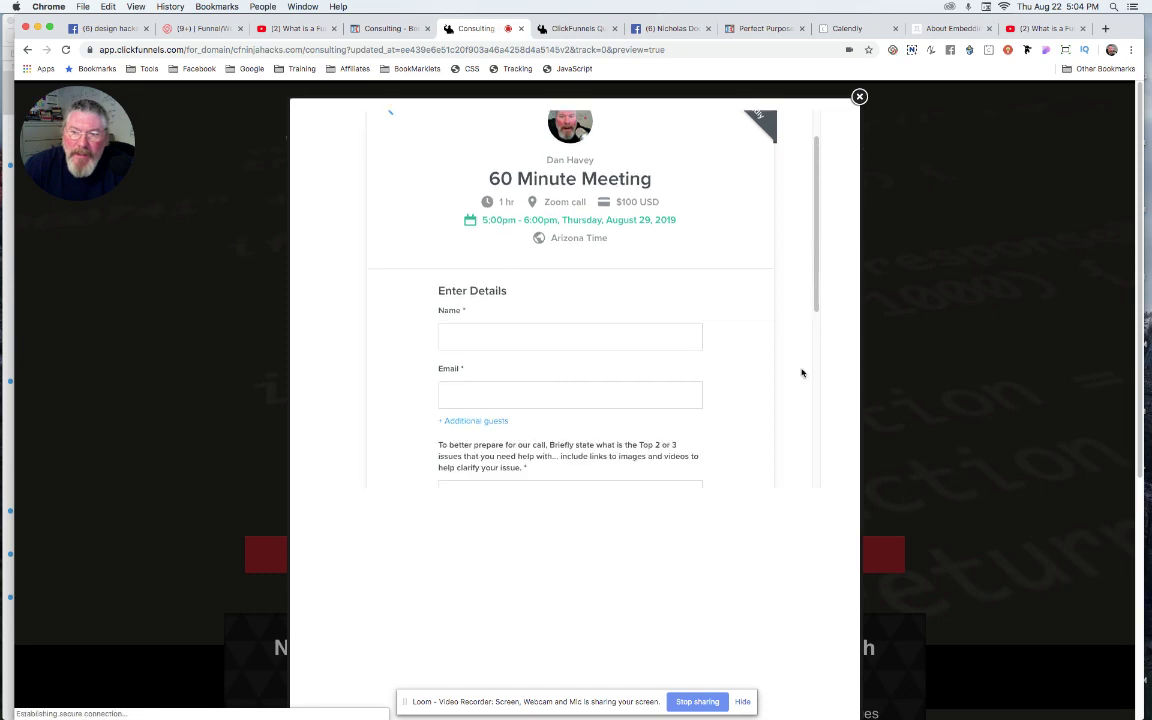
scroll(810, 437, up, 6)
scroll(820, 221, up, 3)
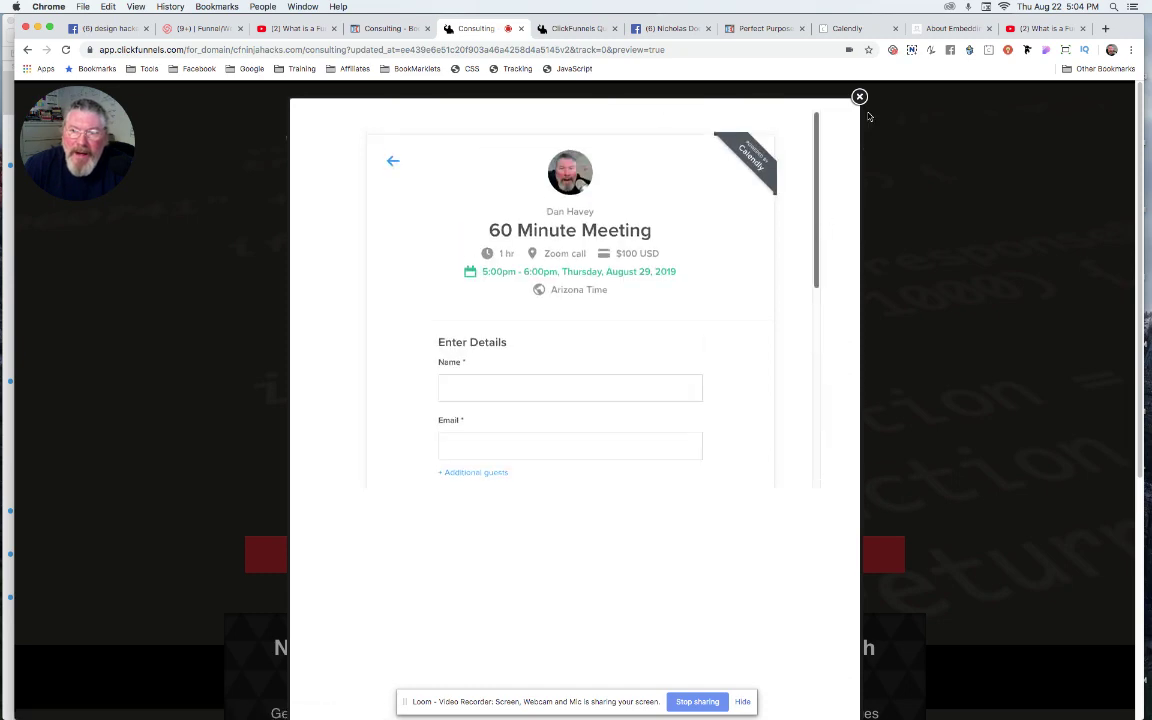
key(Escape)
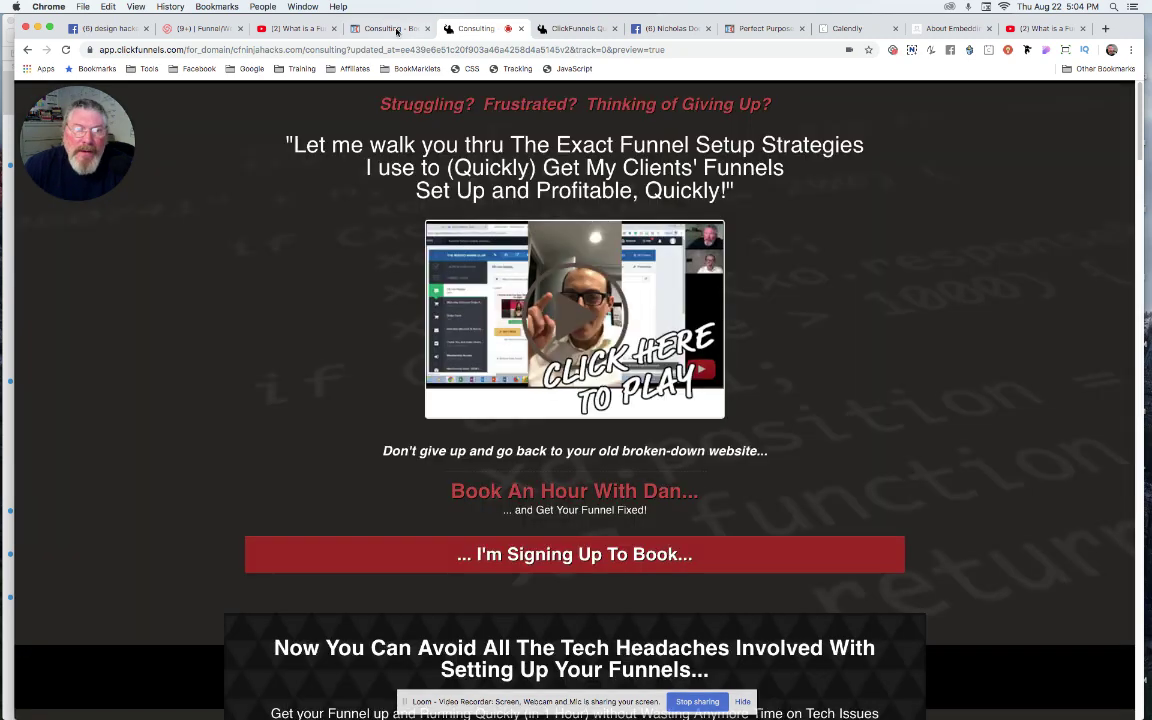
click(390, 29)
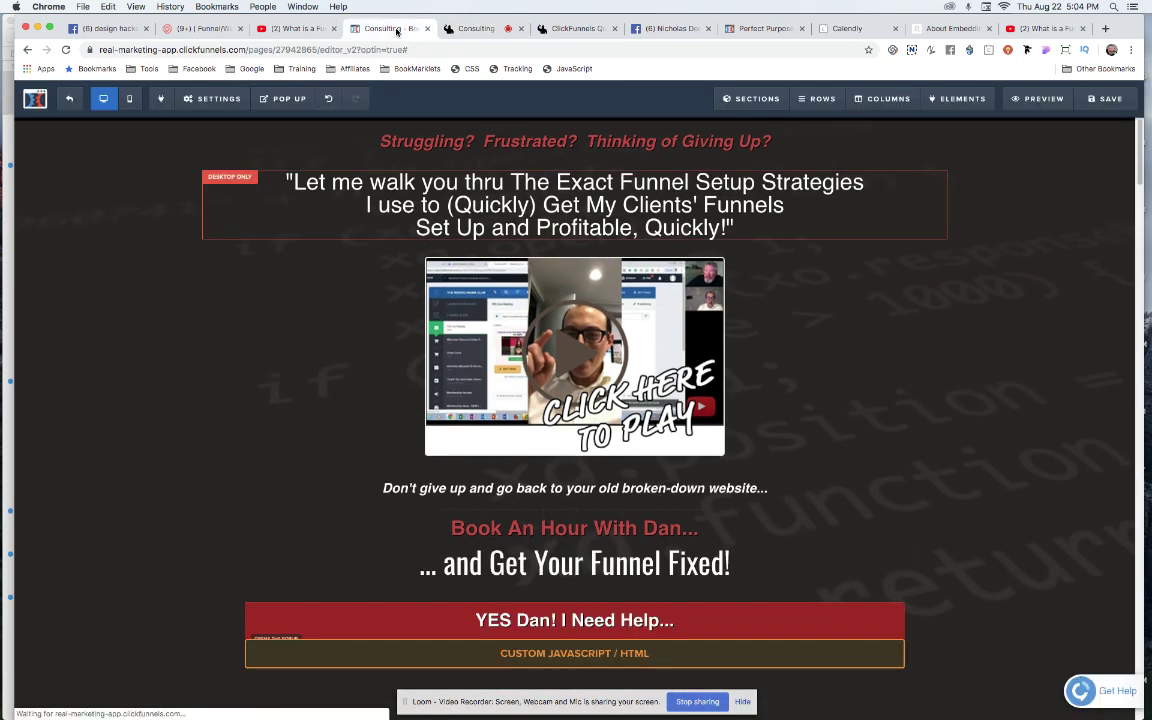
click(286, 101)
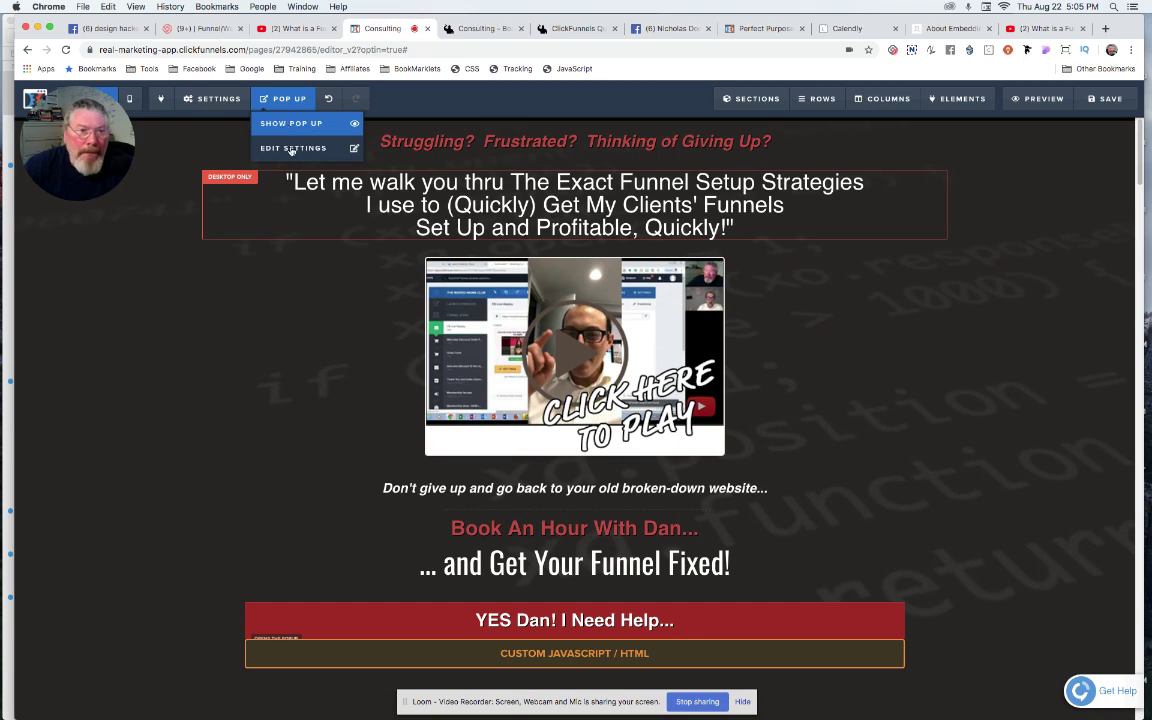
click(272, 121)
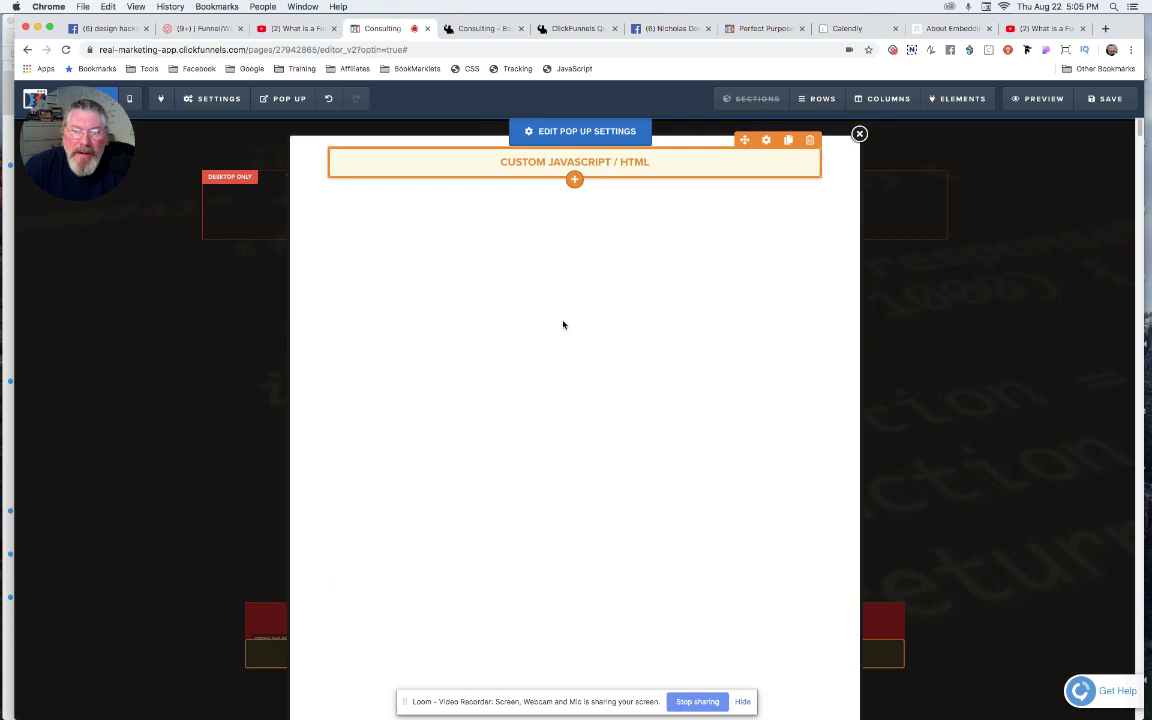
click(574, 181)
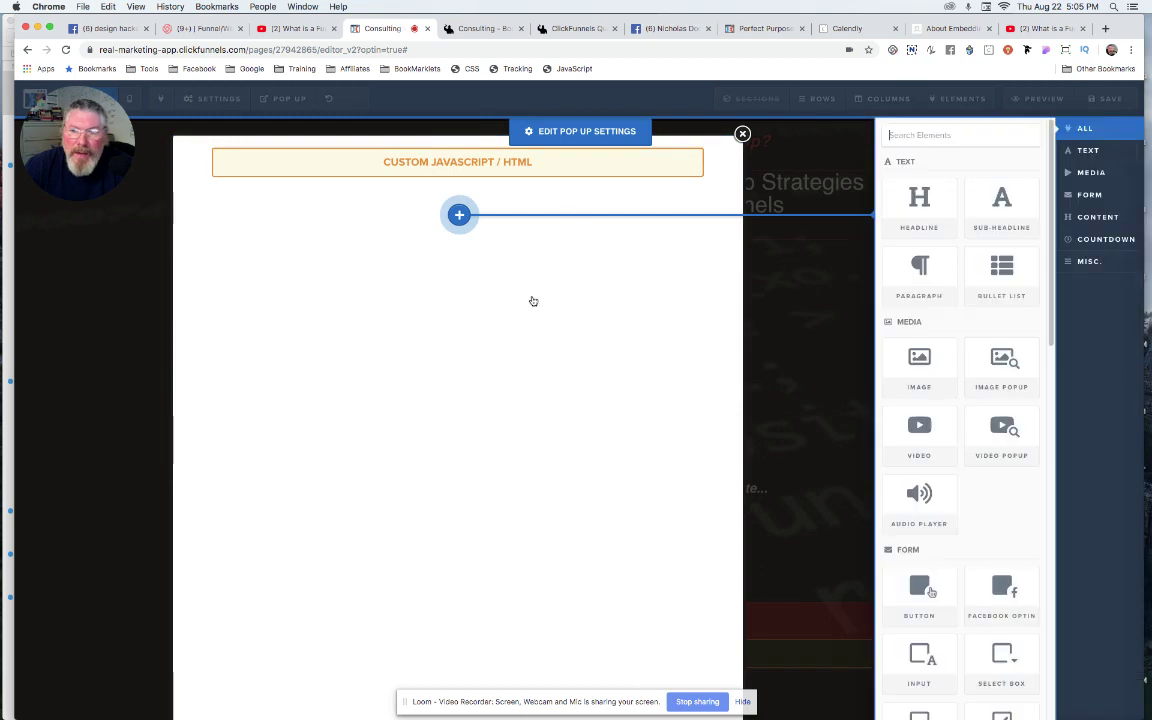
scroll(926, 368, down, 10)
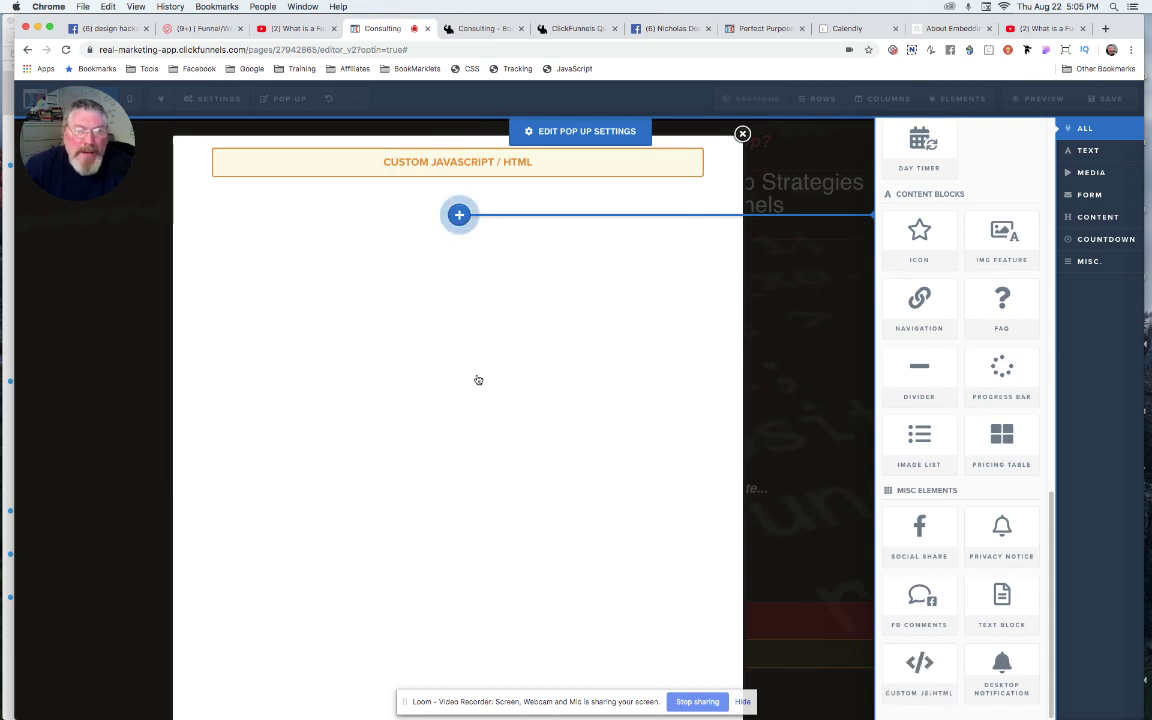
click(549, 411)
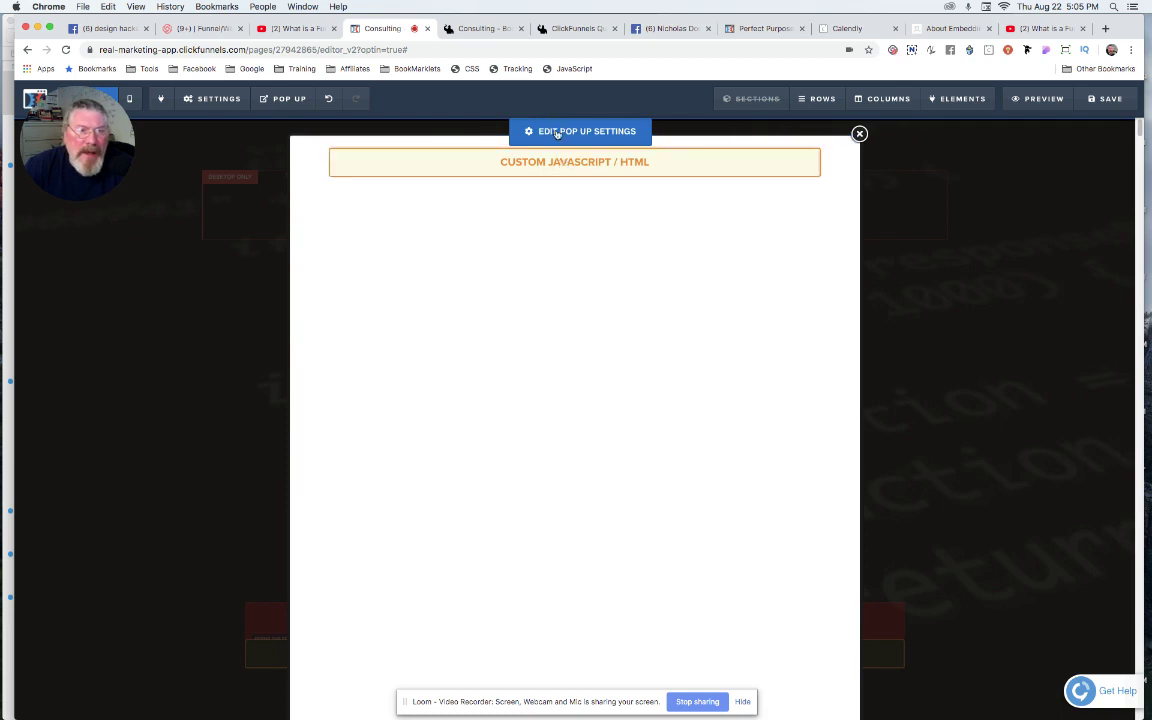
click(557, 133)
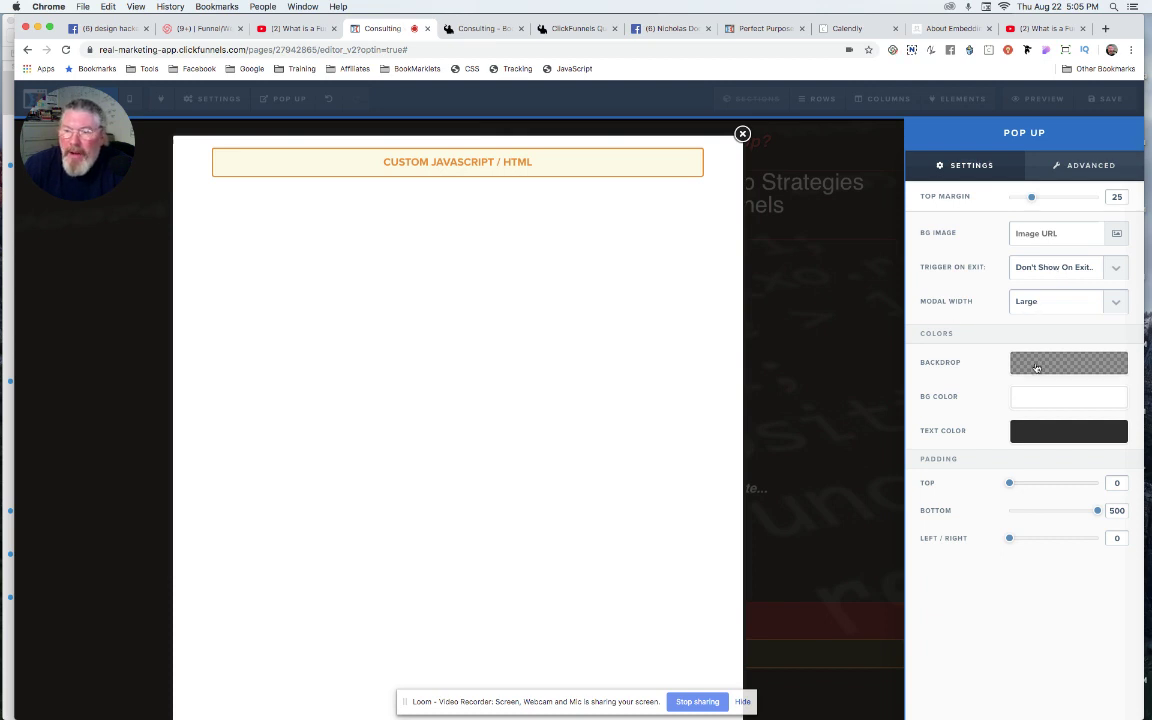
click(1036, 368)
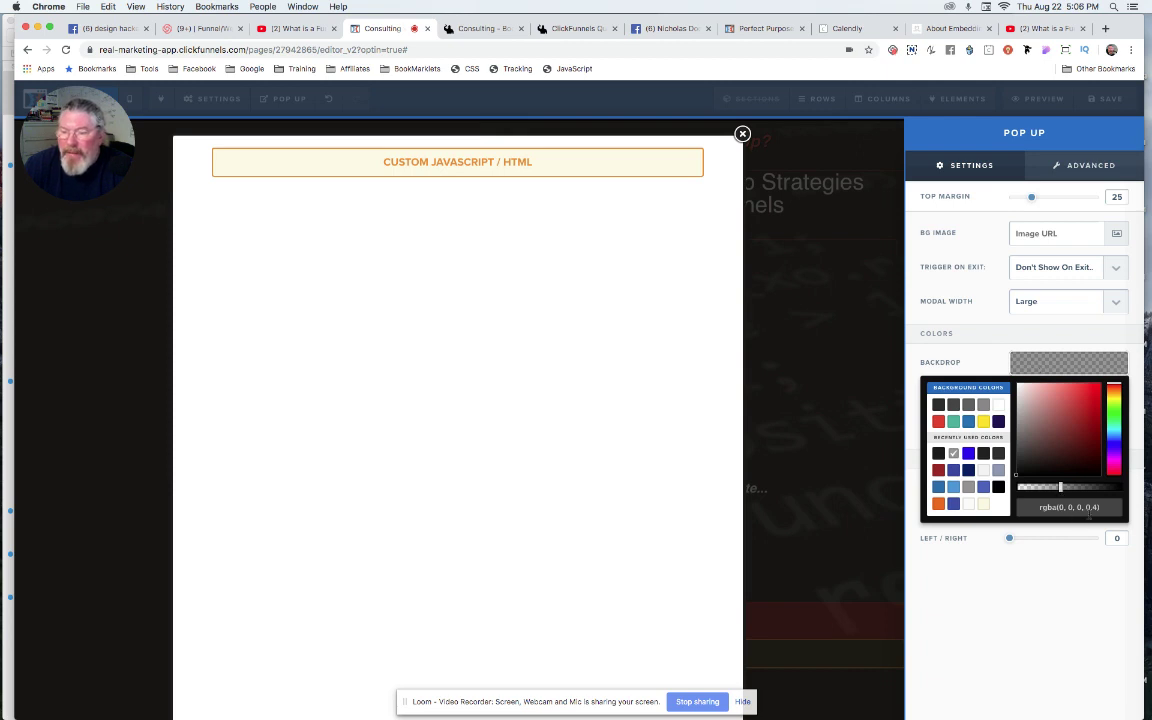
click(987, 342)
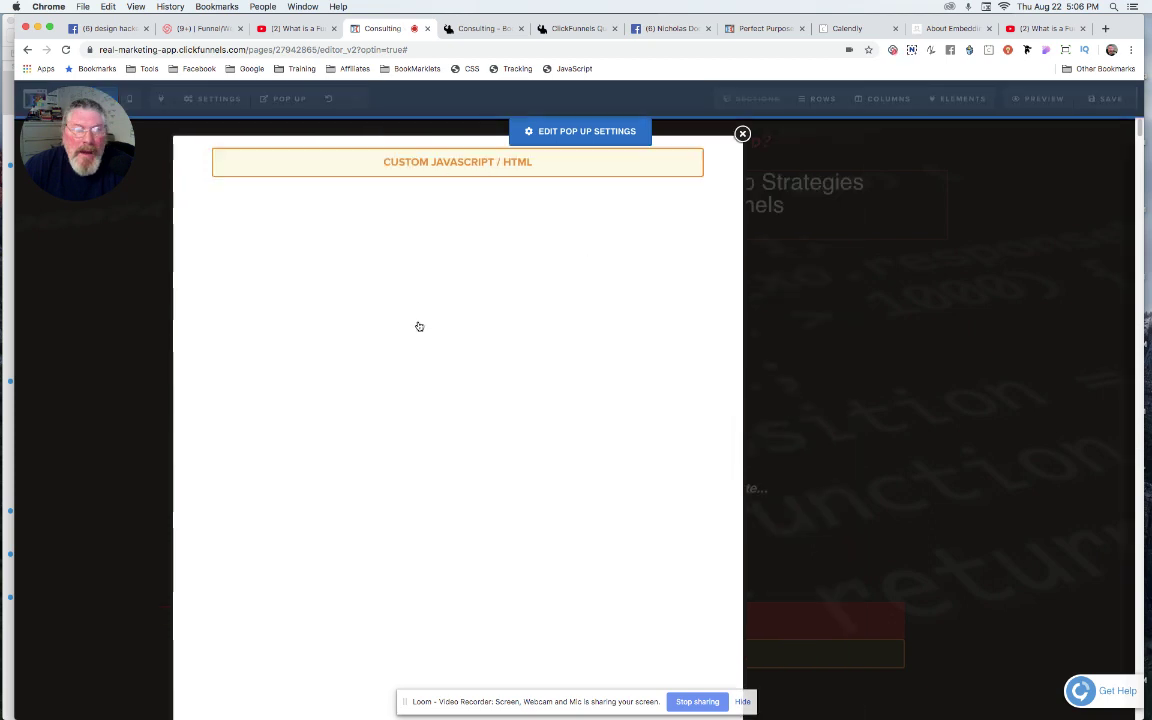
Step: Change the popup's Custom JS/HTML Calendly embed height from 630px to 1400px
click(419, 325)
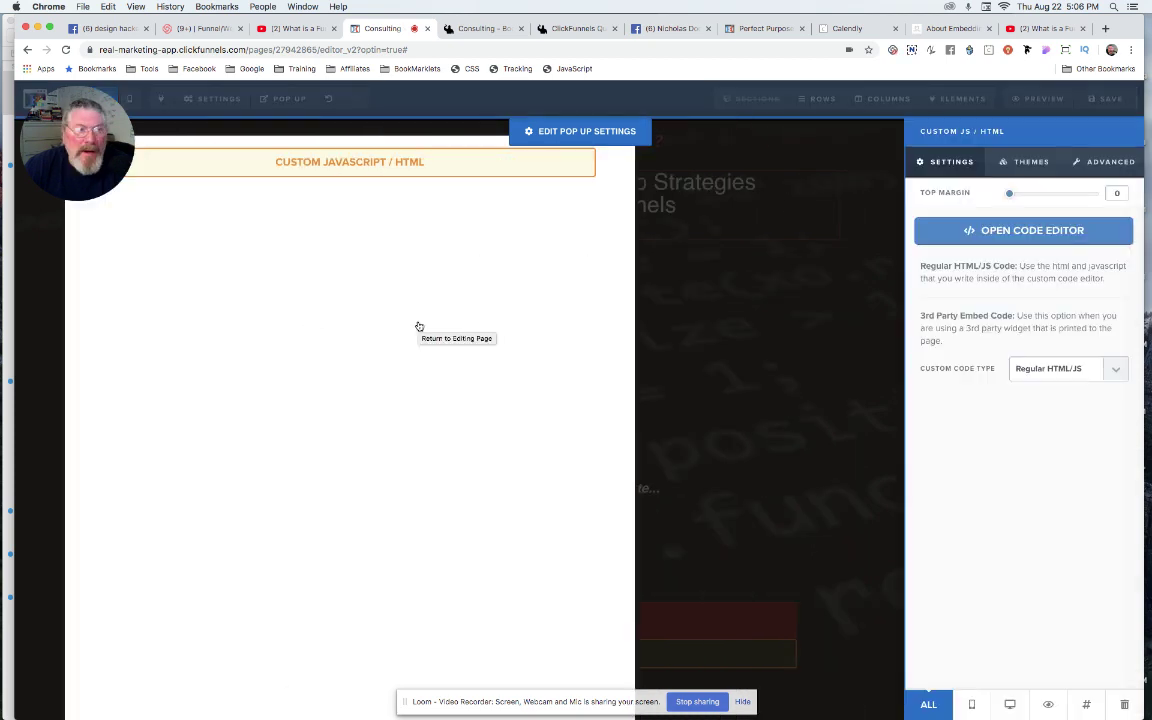
click(985, 231)
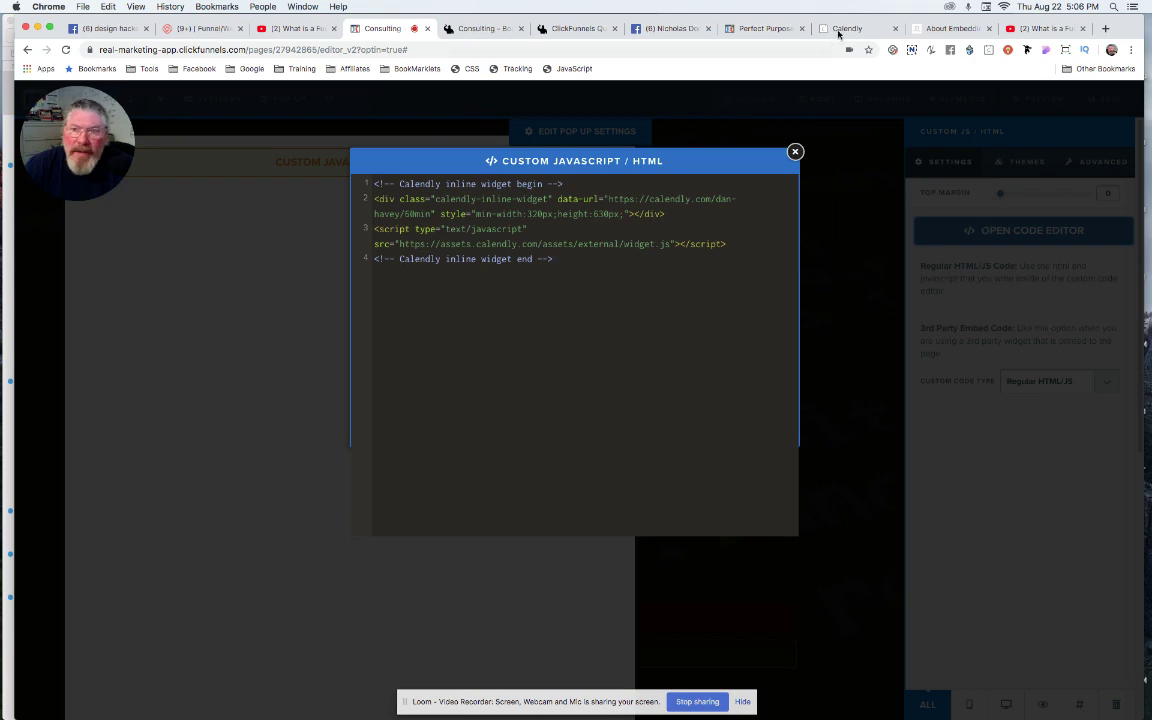
click(845, 29)
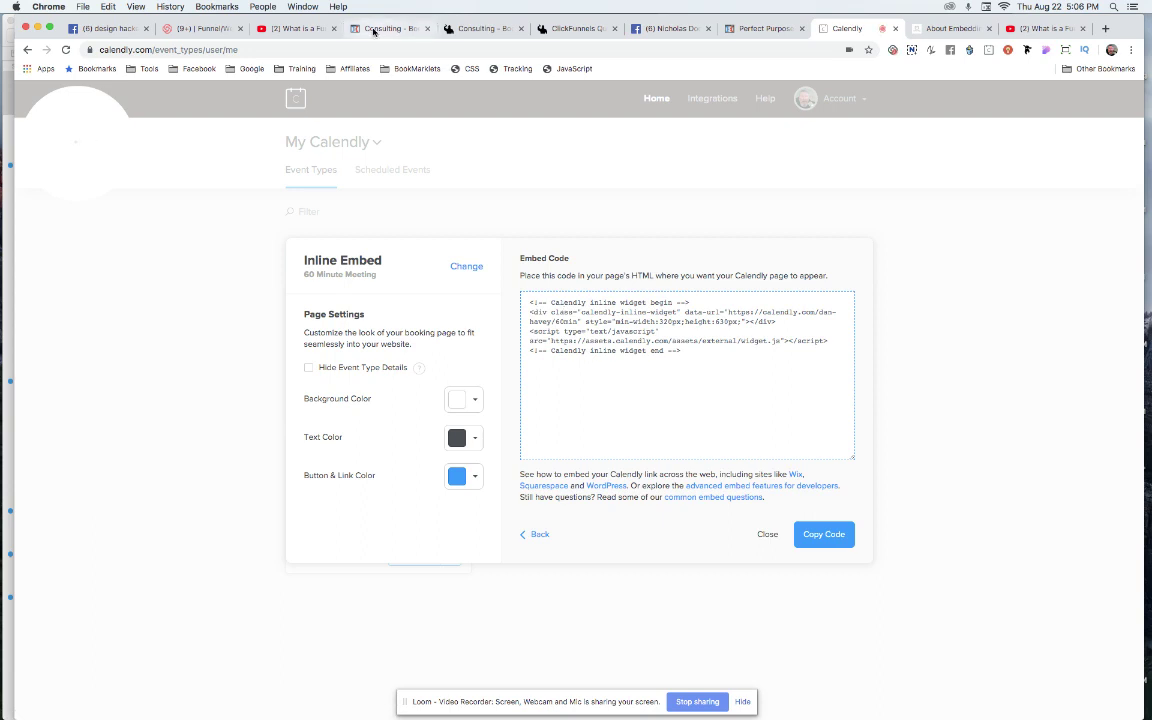
click(373, 30)
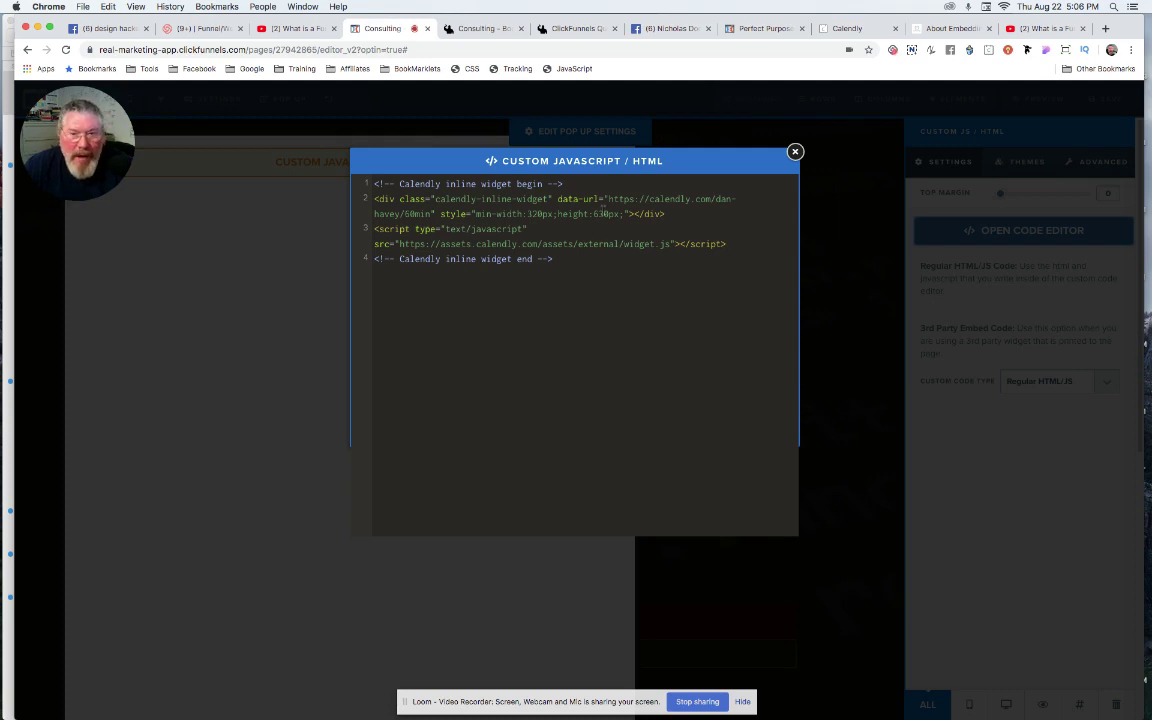
drag(593, 214, 604, 214)
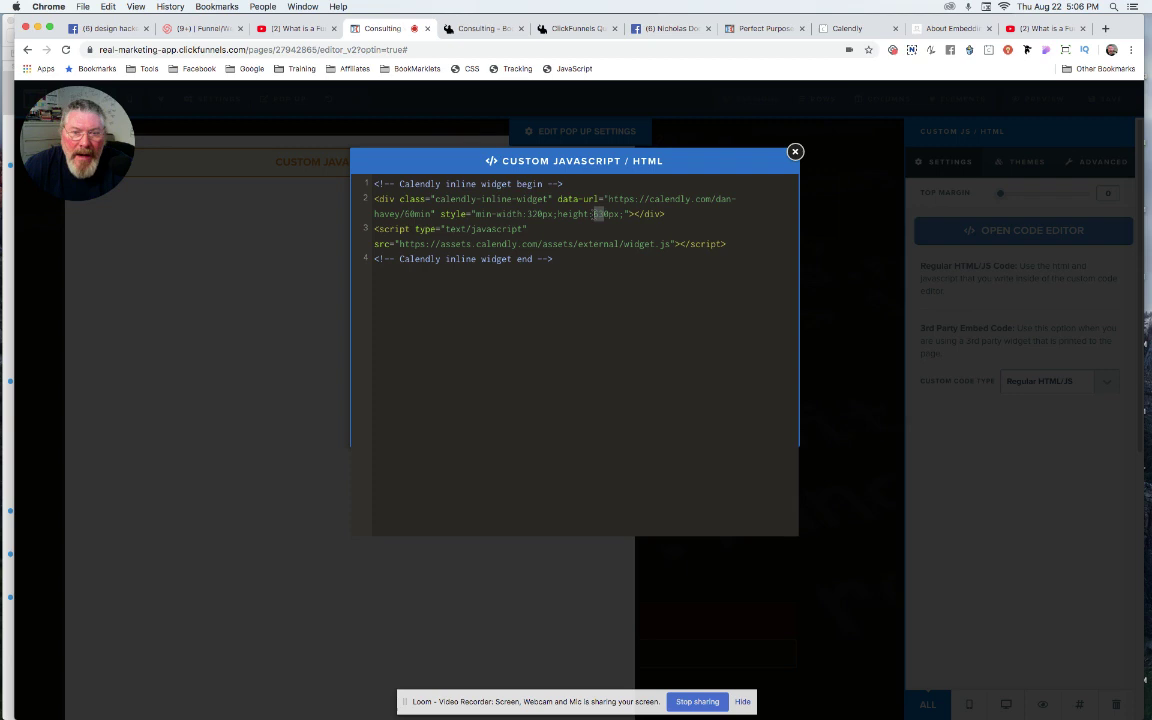
text(100)
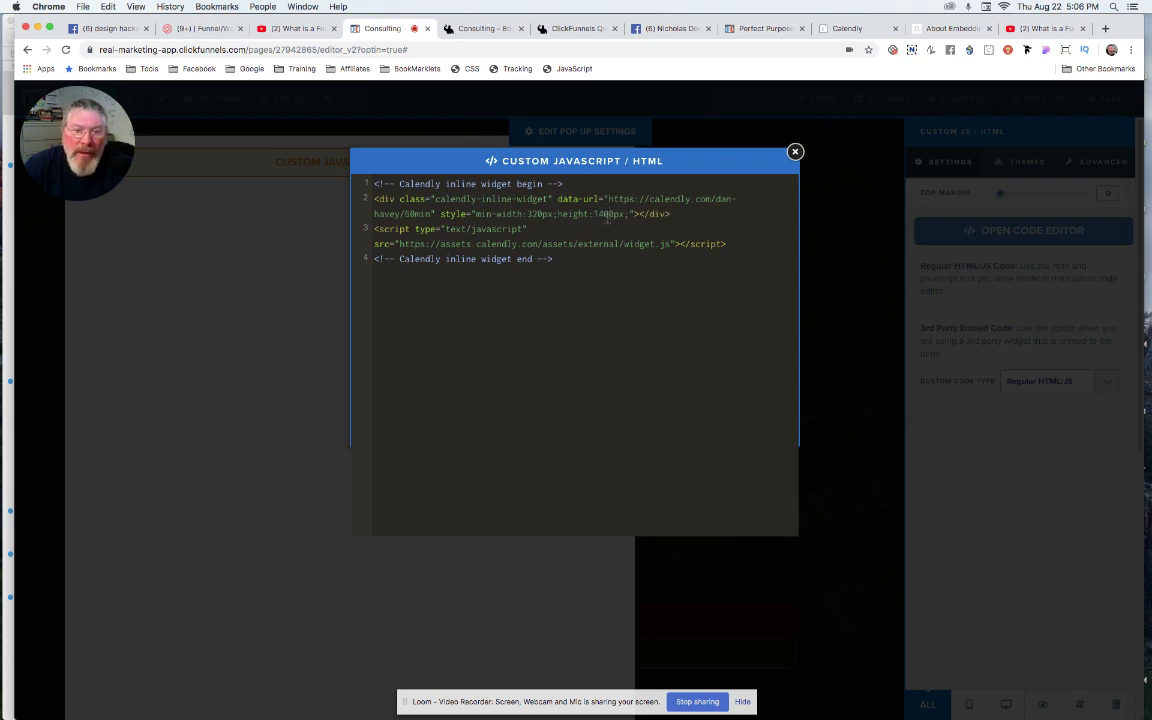
text(0)
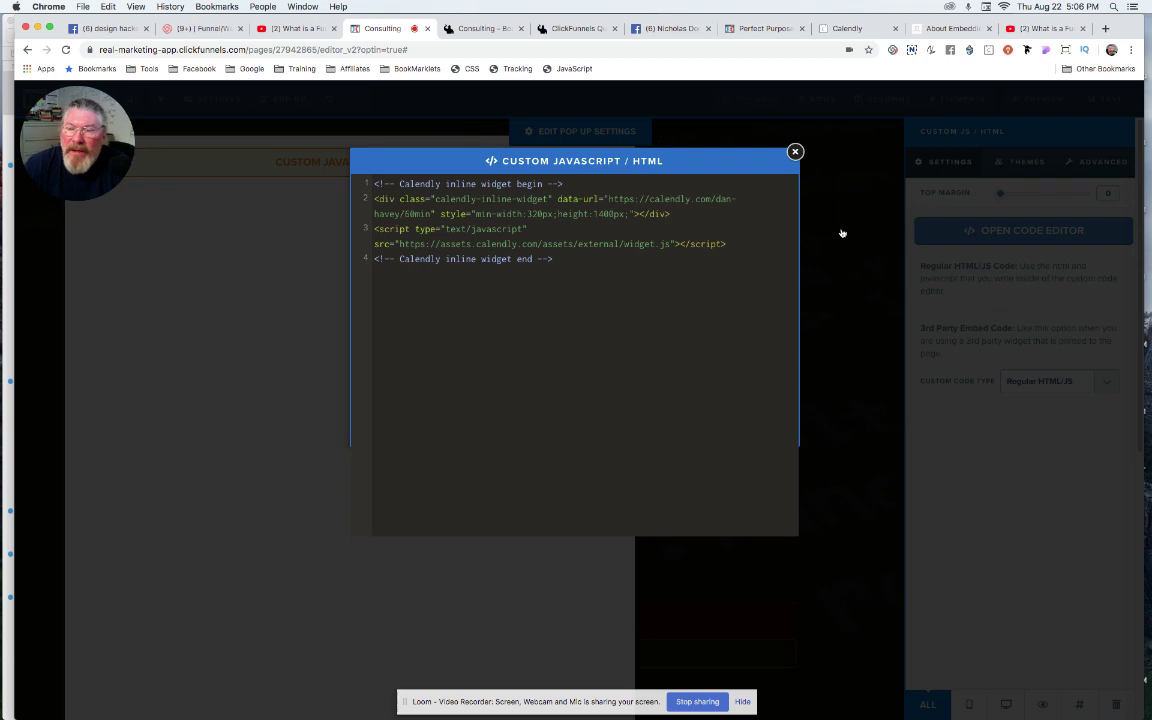
click(886, 187)
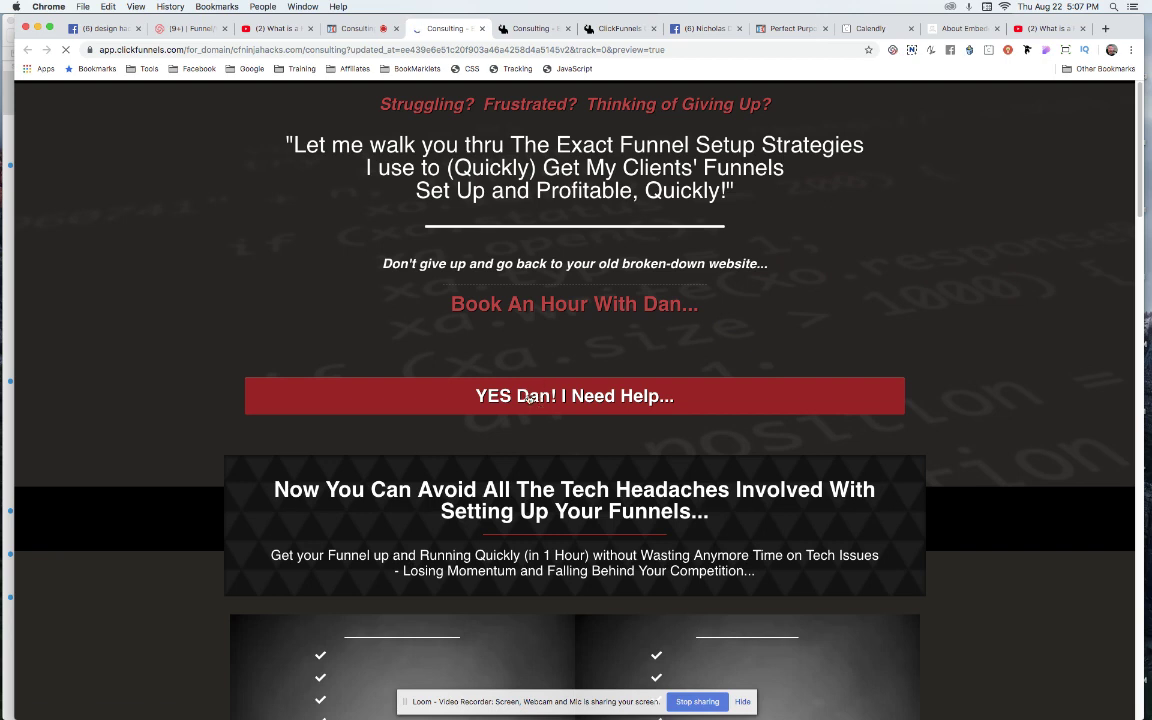
Step: Try the preview's red YES button, which leads to a 39:55 YouTube video
click(500, 400)
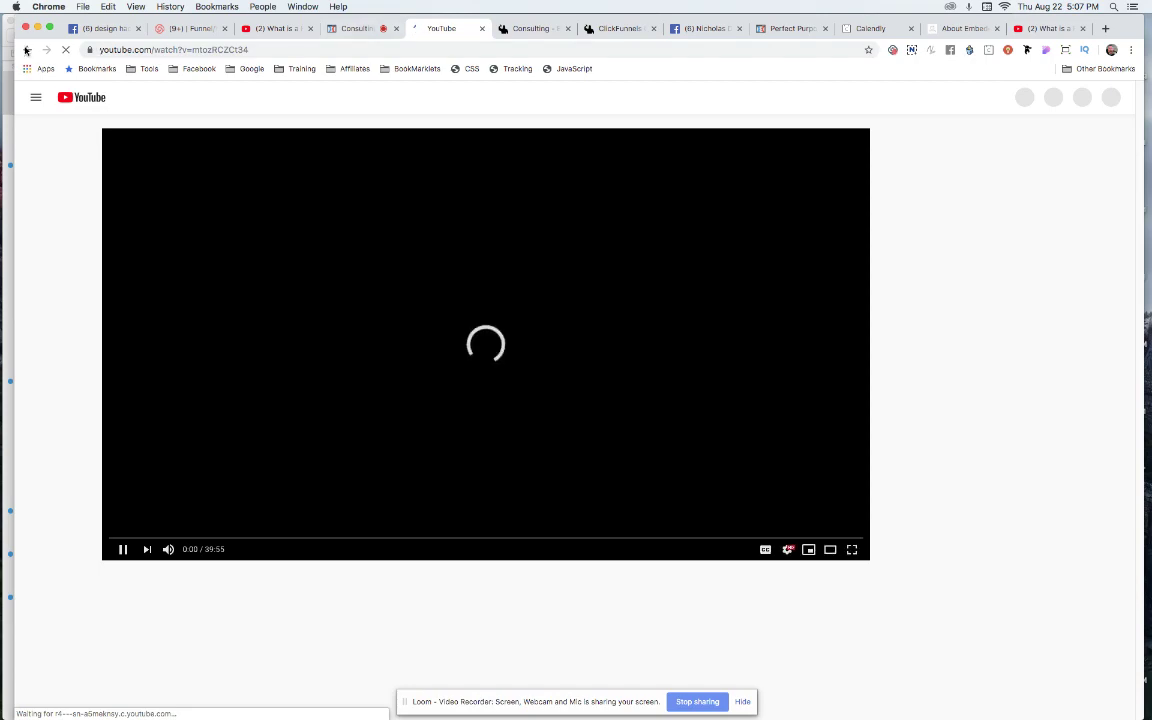
Step: Go back from YouTube to the ClickFunnels consulting page preview
click(27, 48)
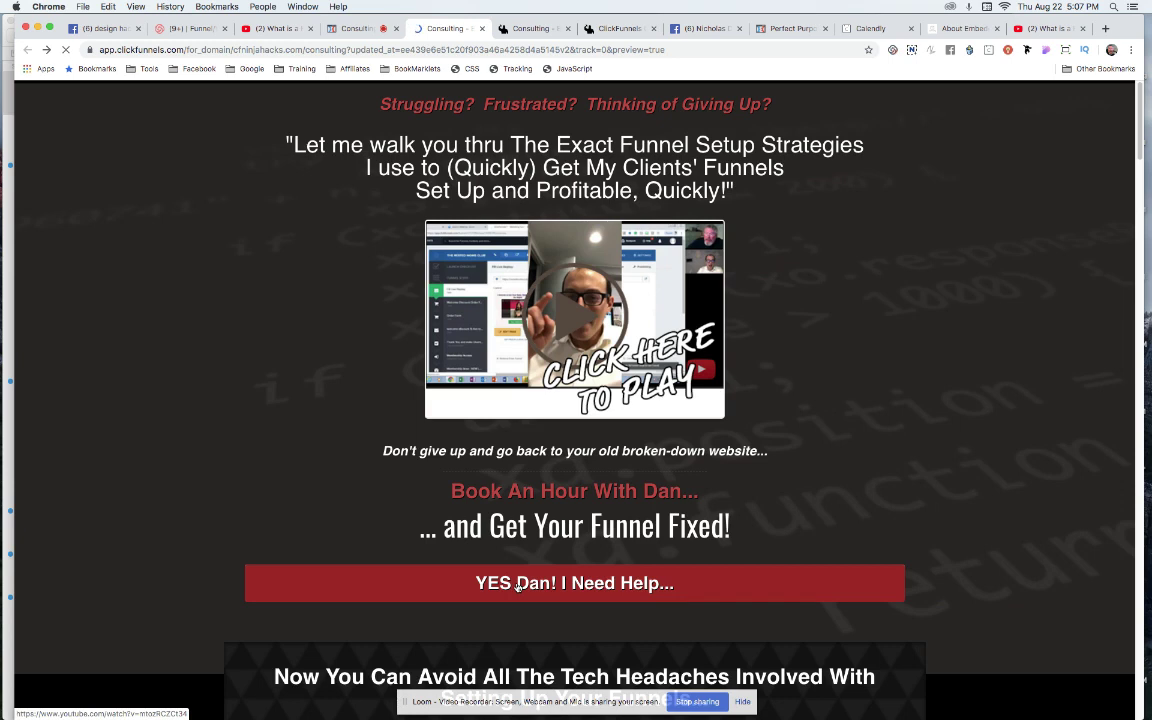
Step: Open the booking popup and confirm the Thursday, August 29 3:00pm slot, scrolling to the details form
click(517, 586)
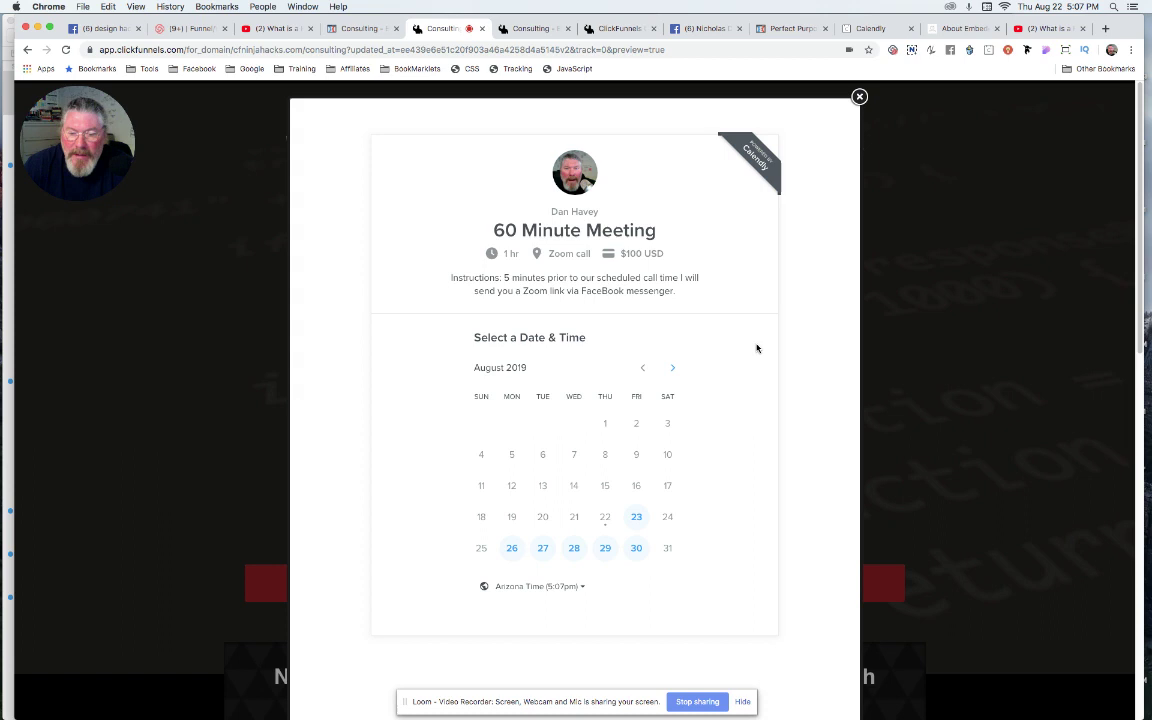
scroll(757, 348, down, 1)
click(606, 511)
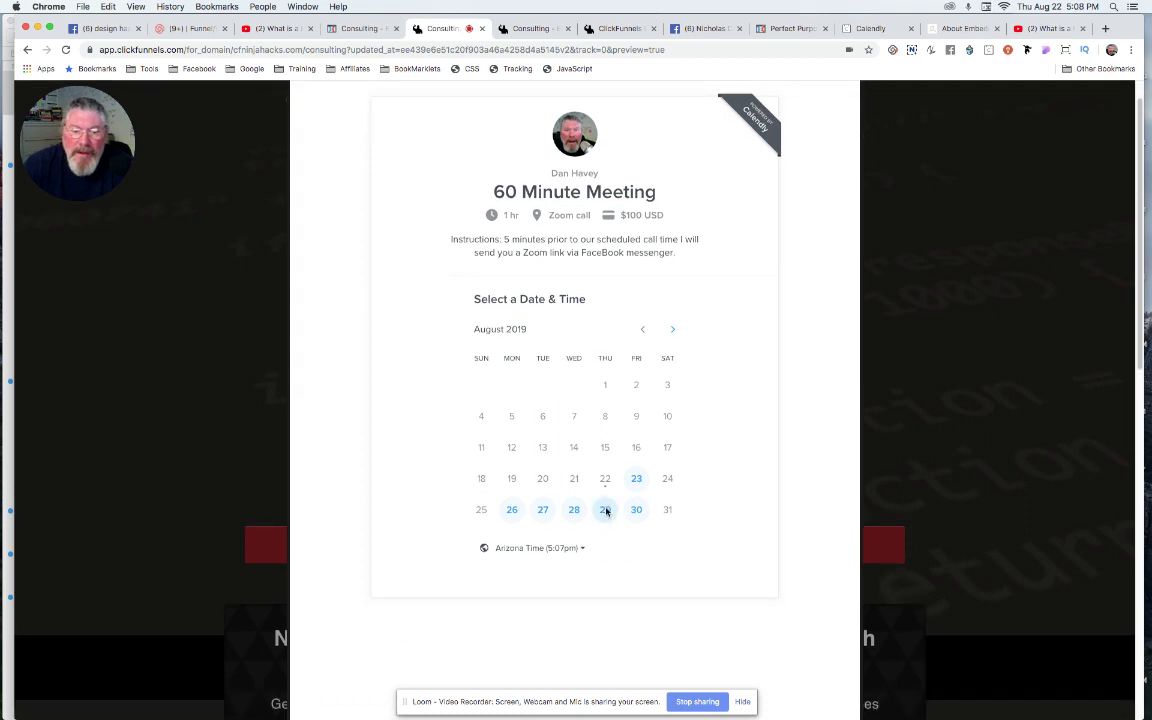
click(681, 405)
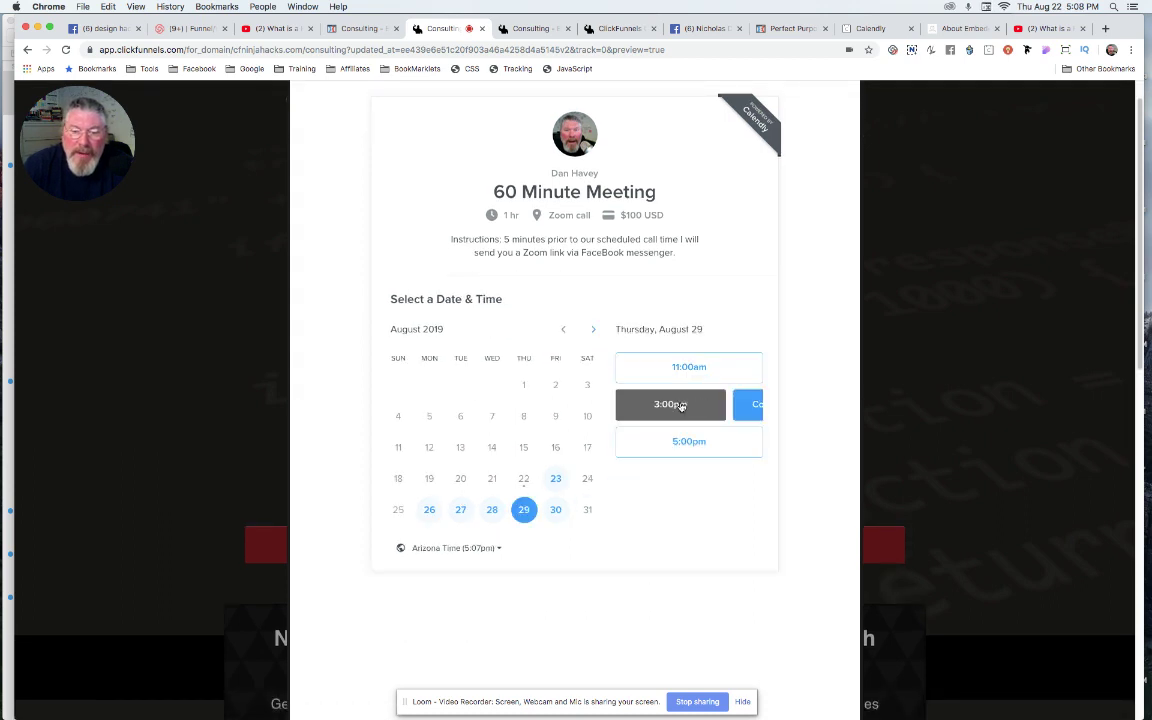
click(727, 406)
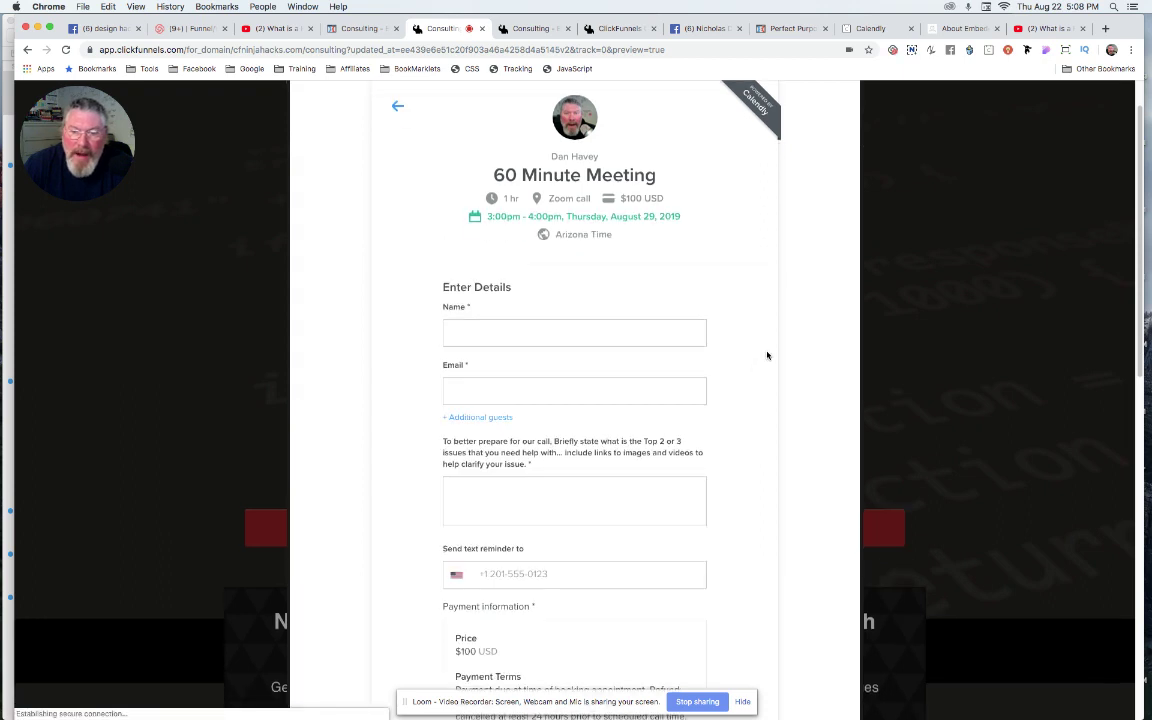
scroll(765, 358, down, 10)
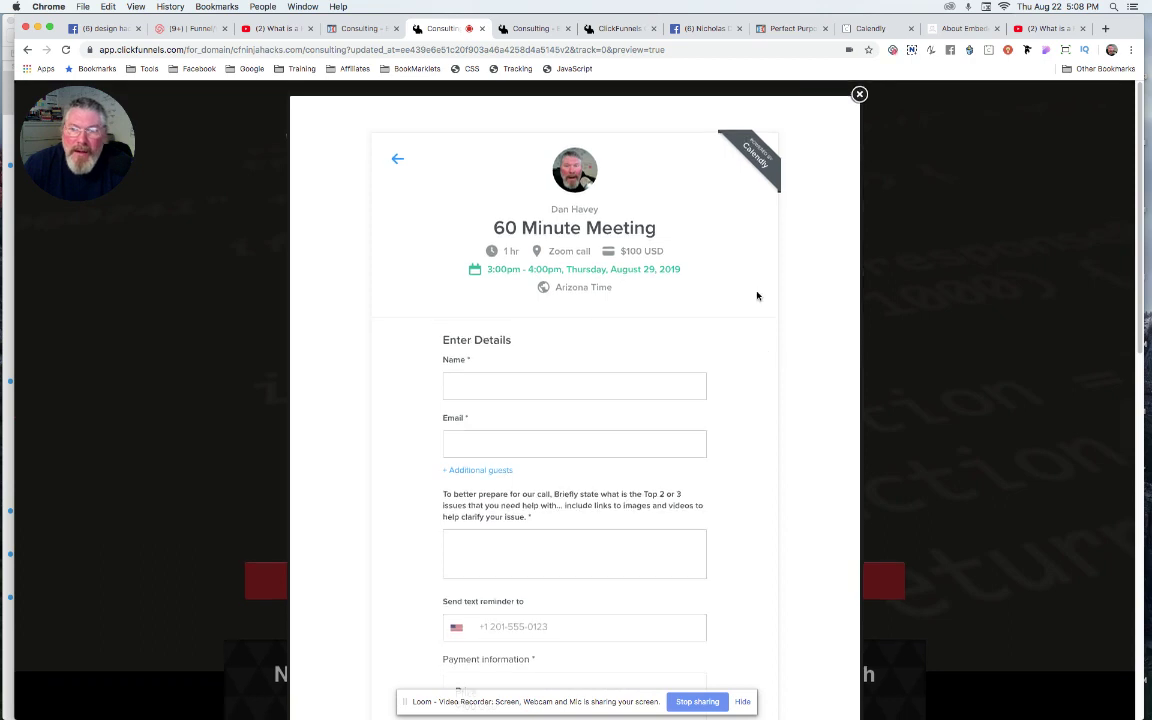
scroll(757, 296, down, 10)
scroll(757, 296, down, 5)
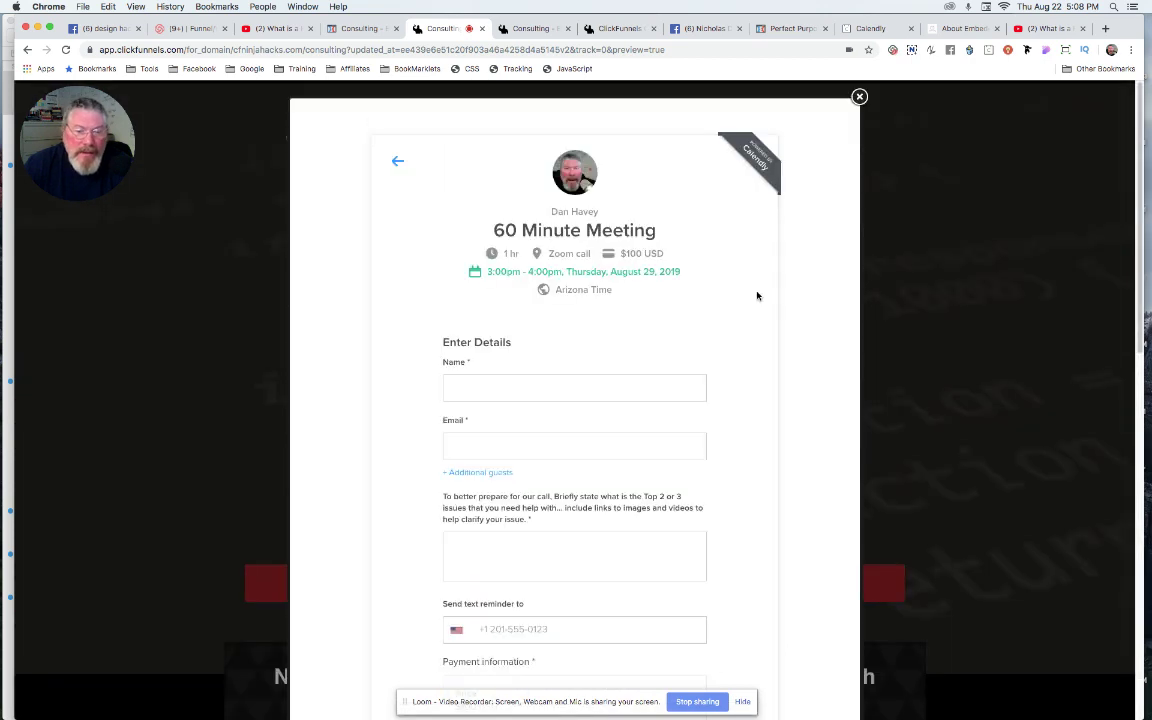